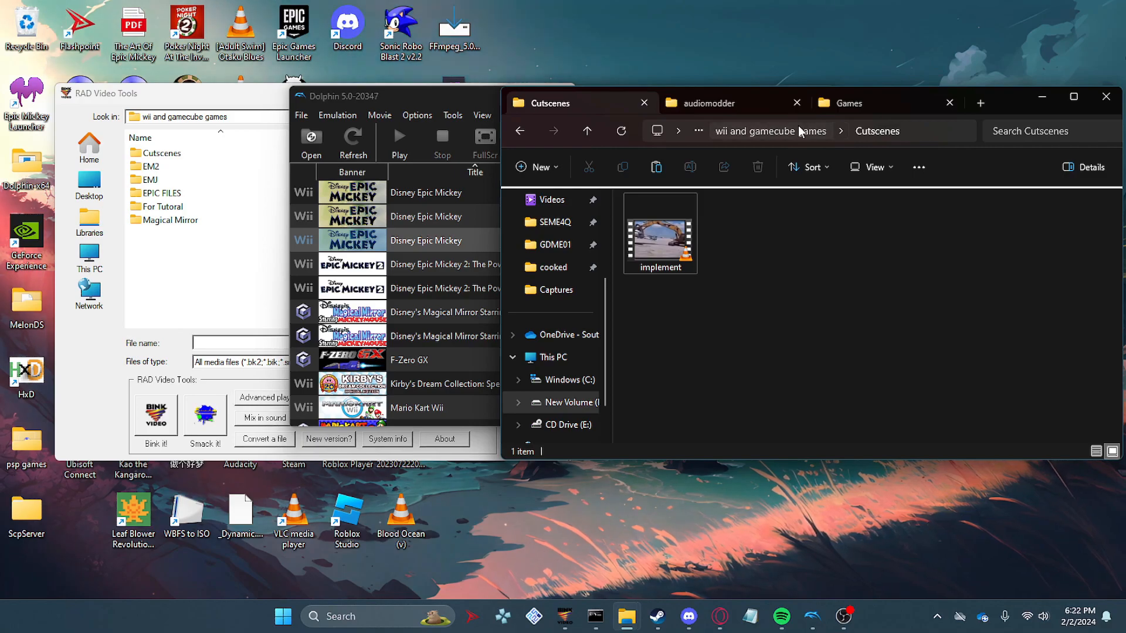
Play the implement video from the Cutscenes folder briefly in VLC and close the player
{"action": "double_click", "coordinate": [692, 219]}
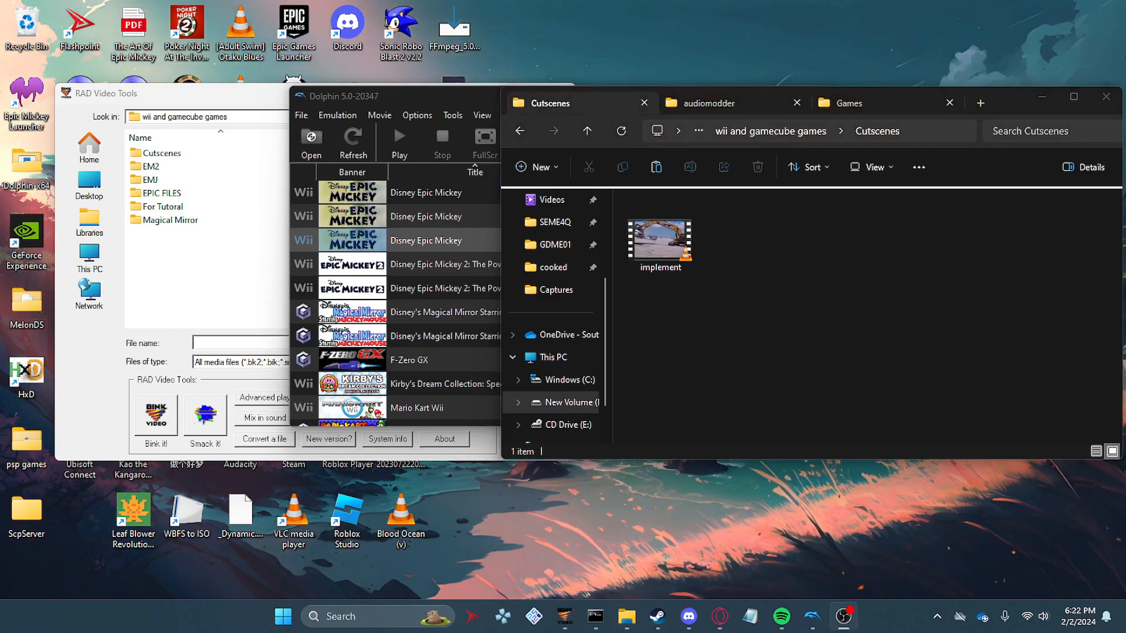
{"action": "double_click", "coordinate": [647, 246]}
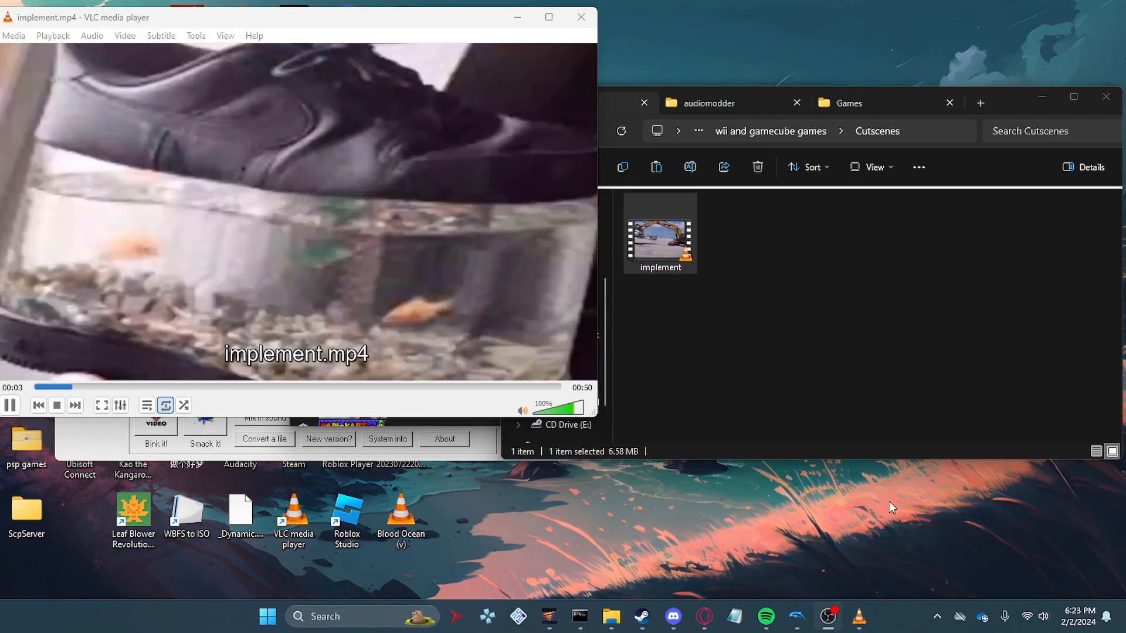
{"action": "left_click", "coordinate": [451, 172]}
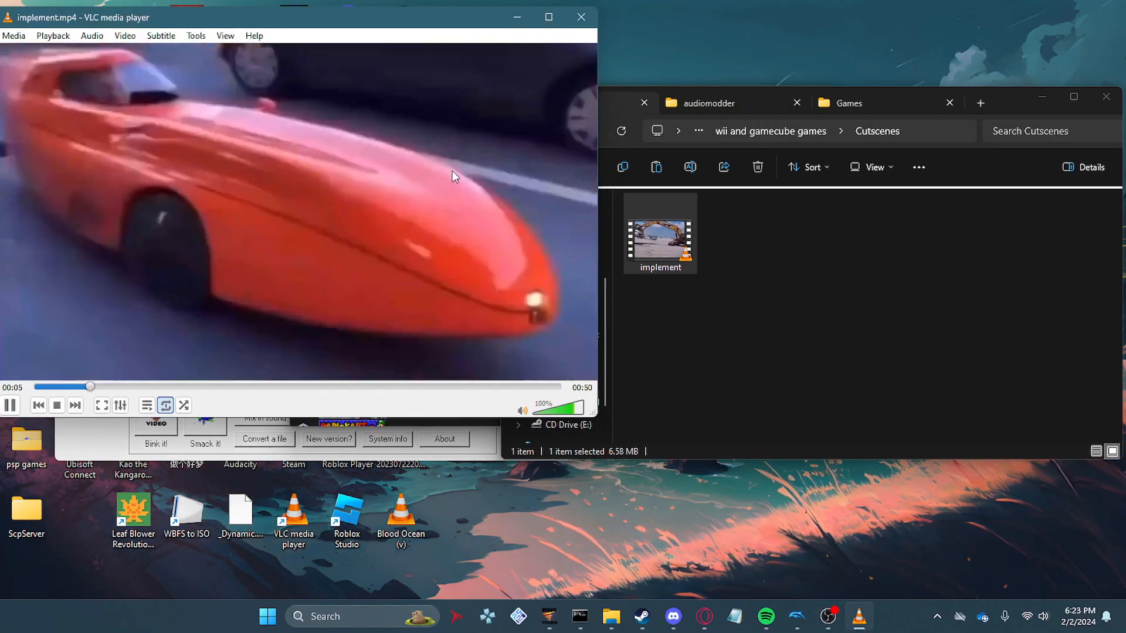
{"action": "left_click", "coordinate": [581, 17]}
{"action": "left_click", "coordinate": [824, 372]}
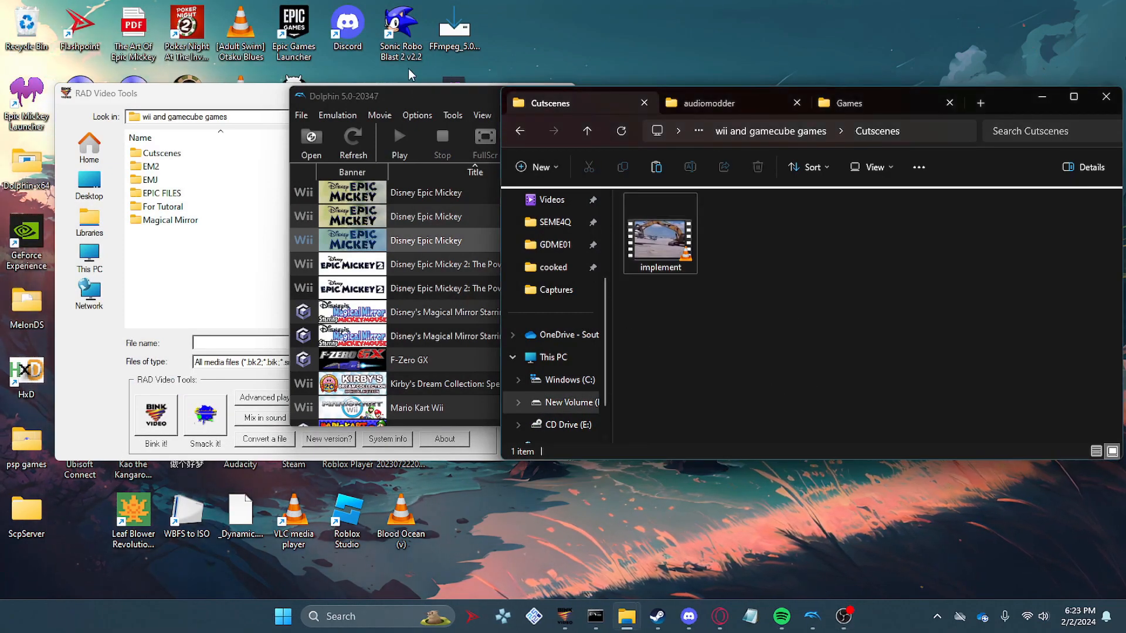
Switch to the Dolphin game list, and bring the RAD Video Tools window forward
{"action": "left_click", "coordinate": [417, 99]}
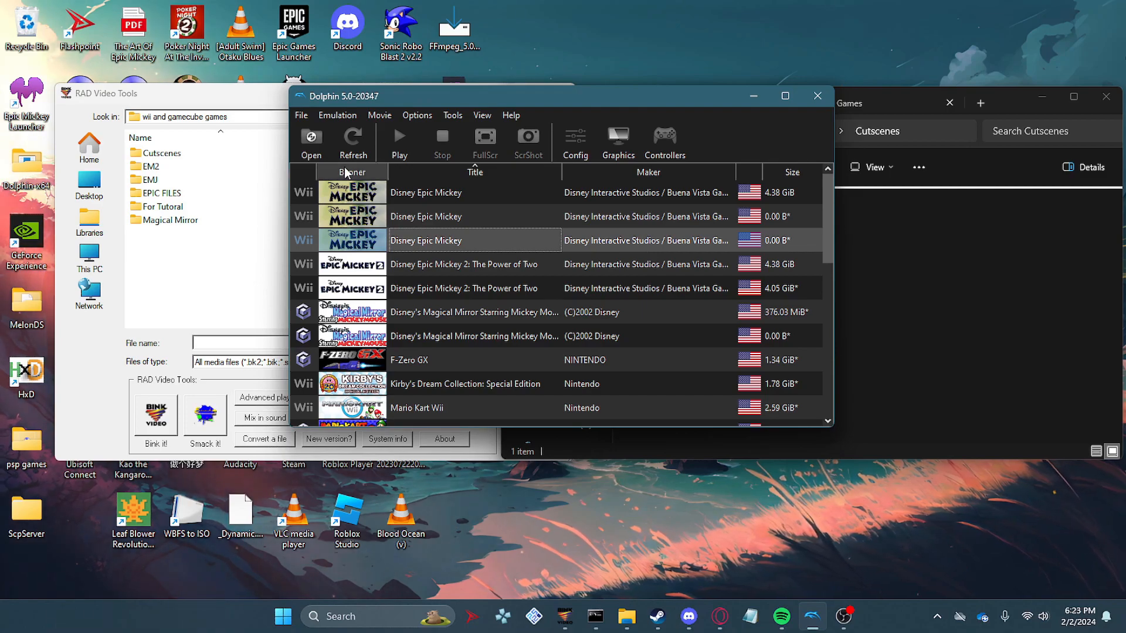
{"action": "left_click", "coordinate": [259, 95]}
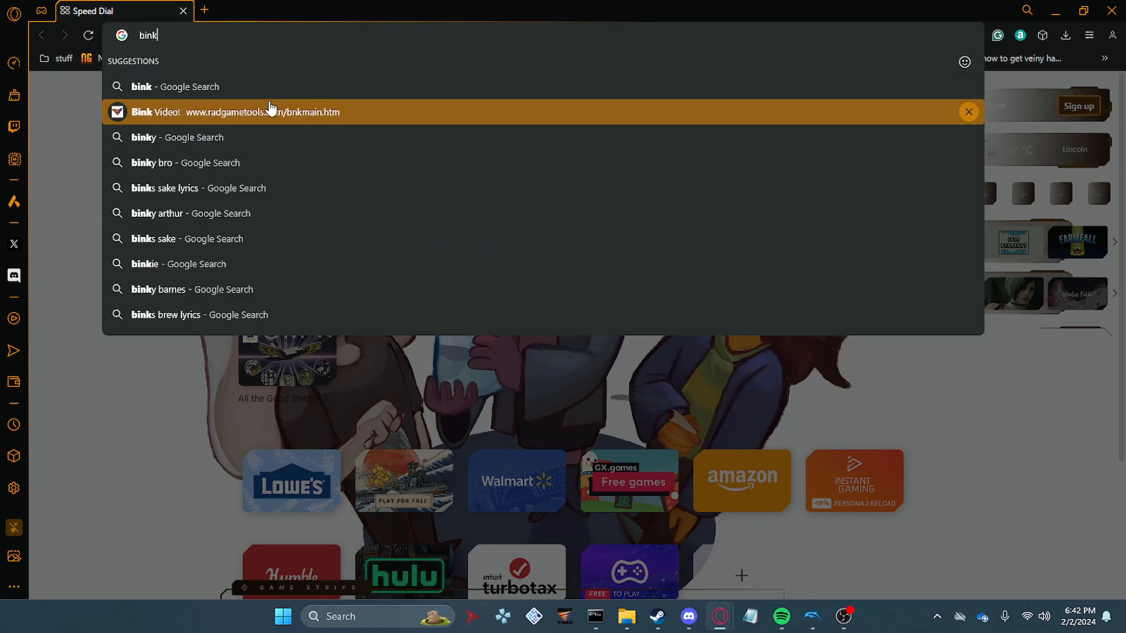
Open the Bink Video page on radgametools.com in the browser and follow its RAD Video Tools download link
{"action": "left_click", "coordinate": [270, 109]}
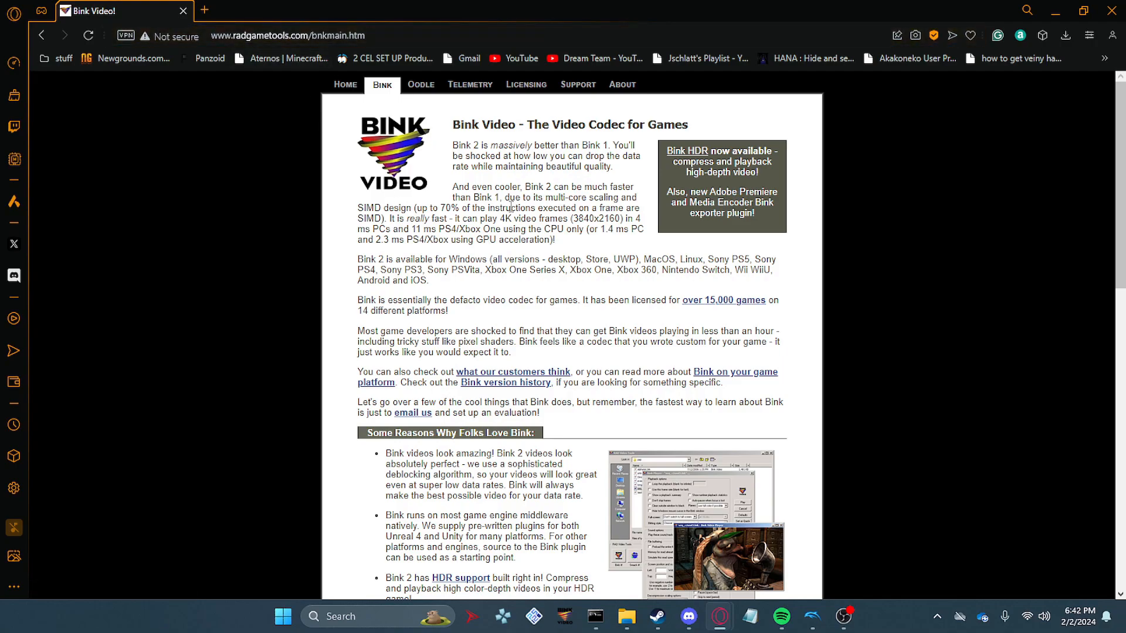
{"action": "scroll", "coordinate": [511, 208], "scroll_direction": "down", "scroll_amount": 7}
{"action": "scroll", "coordinate": [505, 197], "scroll_direction": "up", "scroll_amount": 7}
{"action": "scroll", "coordinate": [506, 197], "scroll_direction": "down", "scroll_amount": 15}
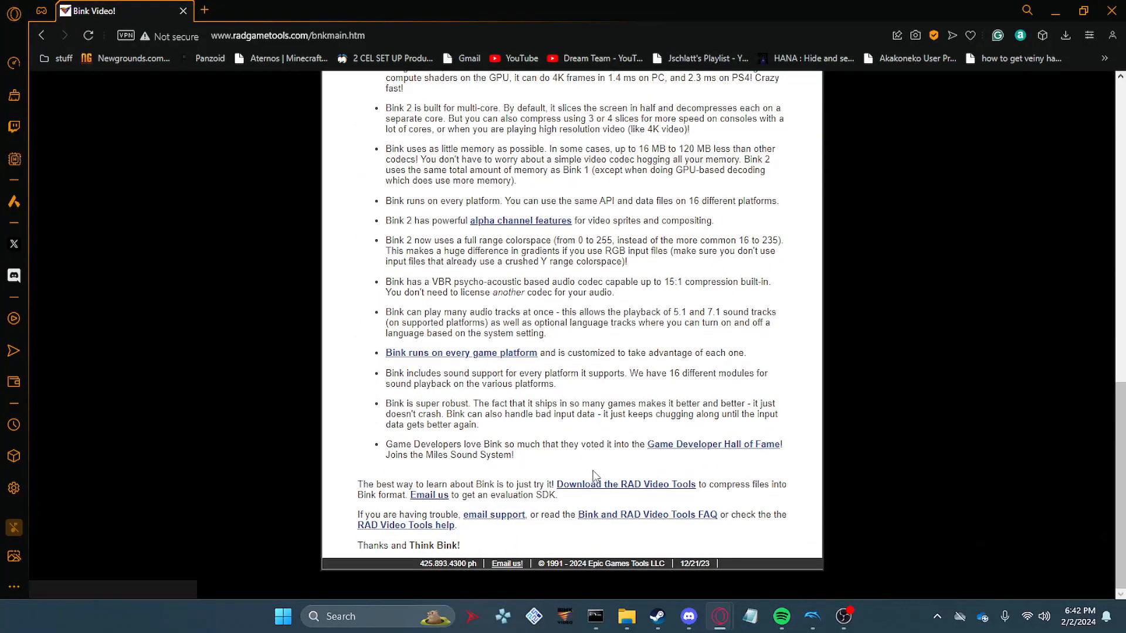
{"action": "scroll", "coordinate": [599, 478], "scroll_direction": "up", "scroll_amount": 5}
{"action": "scroll", "coordinate": [520, 468], "scroll_direction": "down", "scroll_amount": 5}
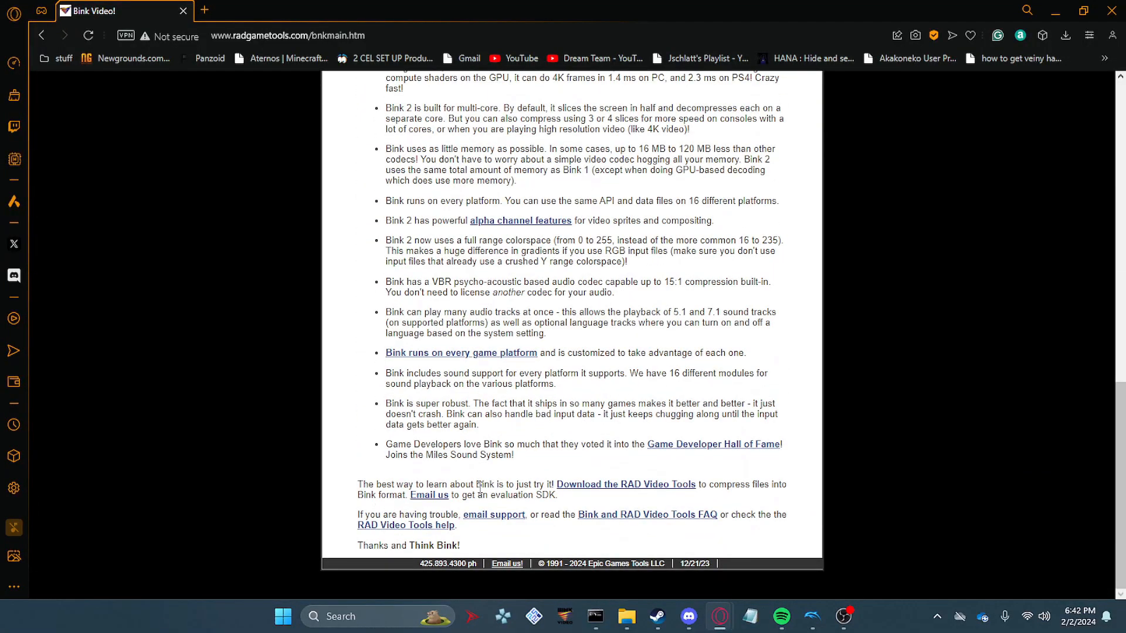
{"action": "left_click", "coordinate": [594, 487]}
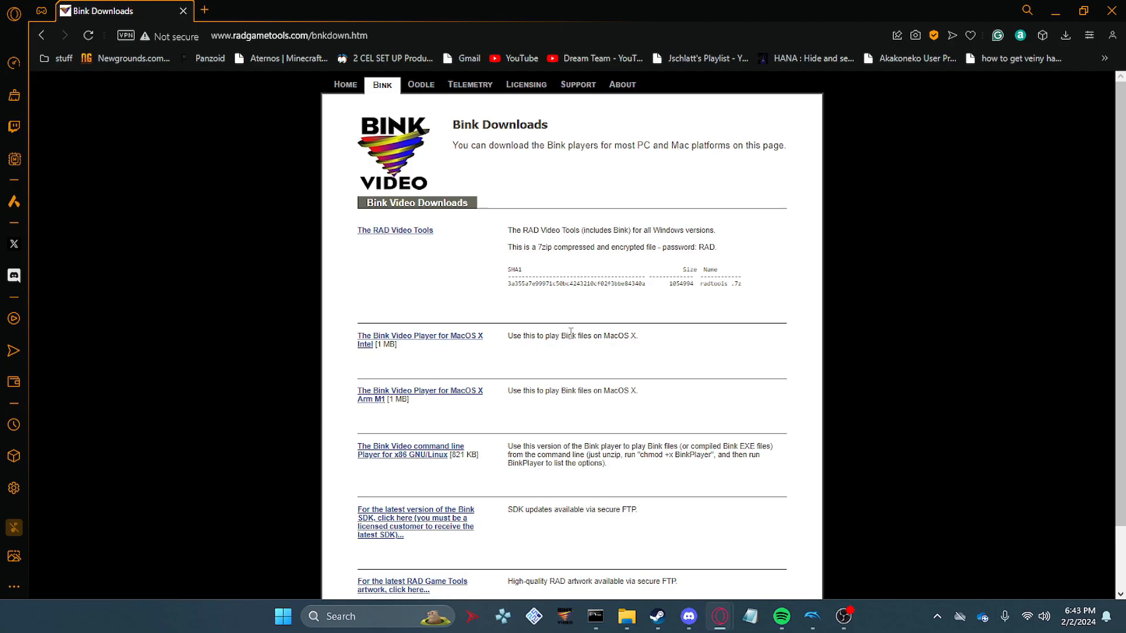
Download the RAD Video Tools archive, show it in the Downloads folder, and return to File Explorer's Cutscenes window
{"action": "left_click", "coordinate": [397, 233]}
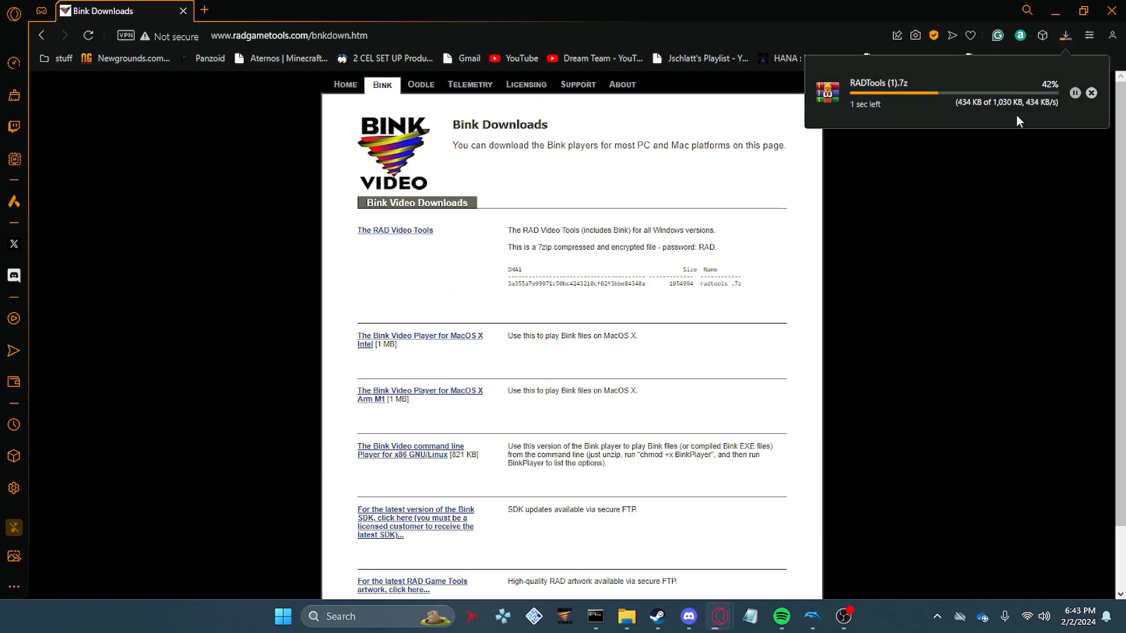
{"action": "left_click", "coordinate": [1091, 92]}
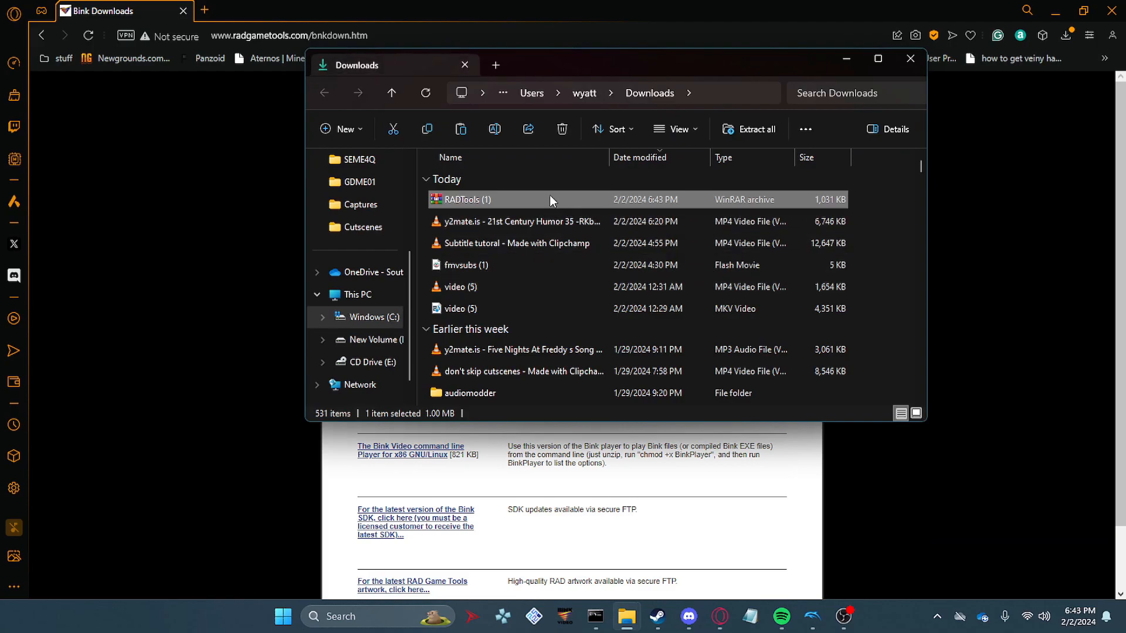
{"action": "left_click", "coordinate": [557, 129]}
{"action": "key", "text": "alt+Tab"}
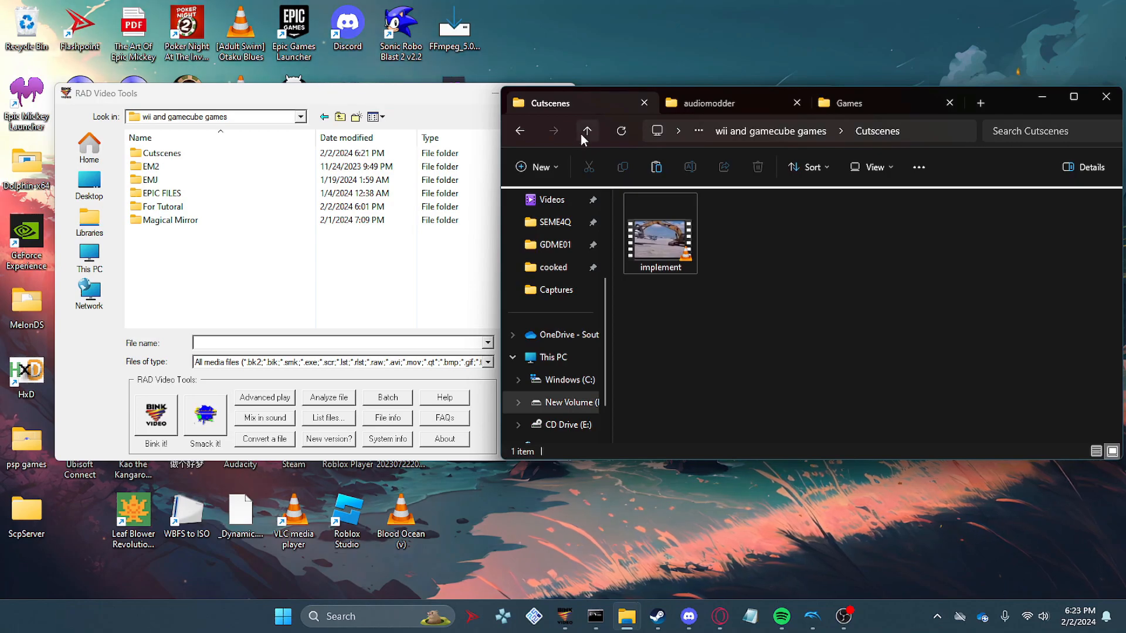
Open the Movies folder inside For Tutoral > DATA > files of the extracted game
{"action": "left_click", "coordinate": [587, 131]}
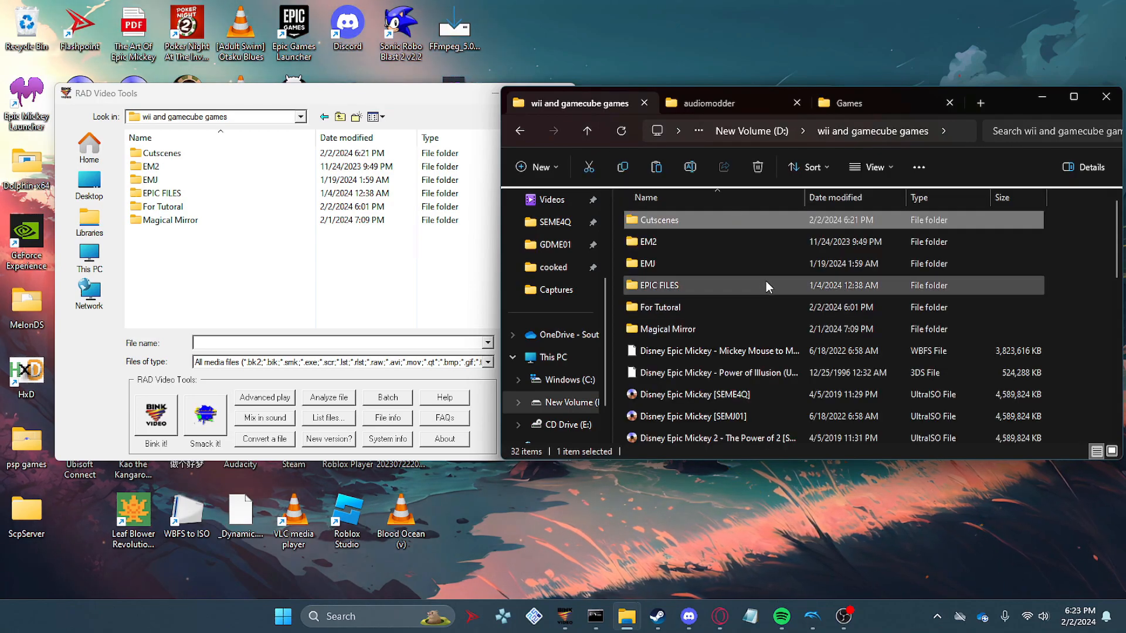
{"action": "double_click", "coordinate": [744, 307]}
{"action": "double_click", "coordinate": [737, 223]}
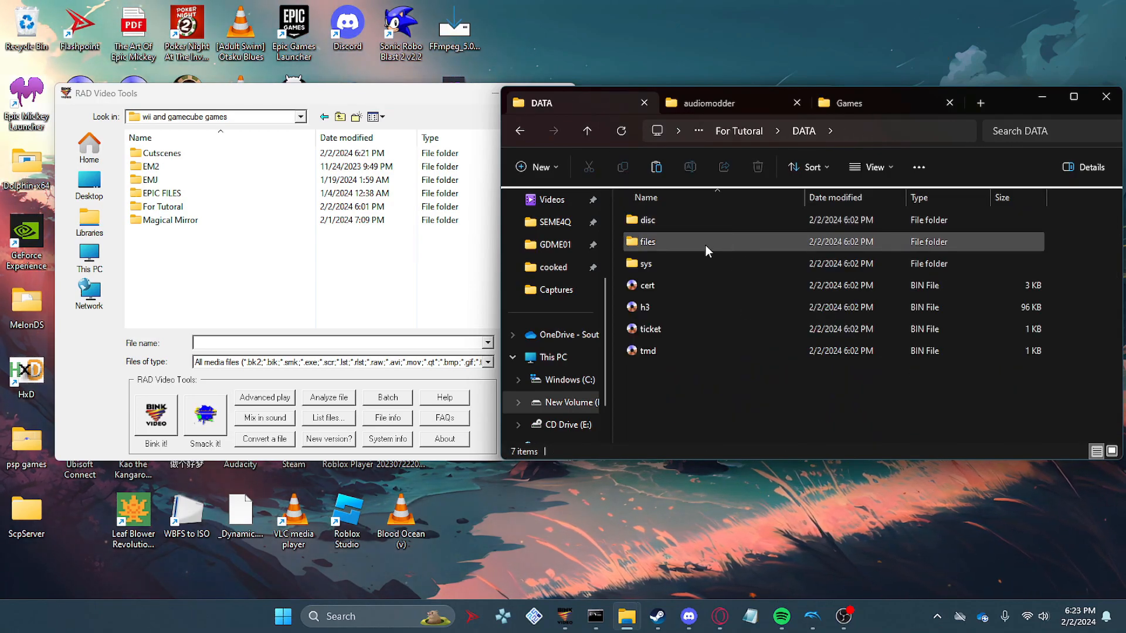
{"action": "double_click", "coordinate": [706, 245]}
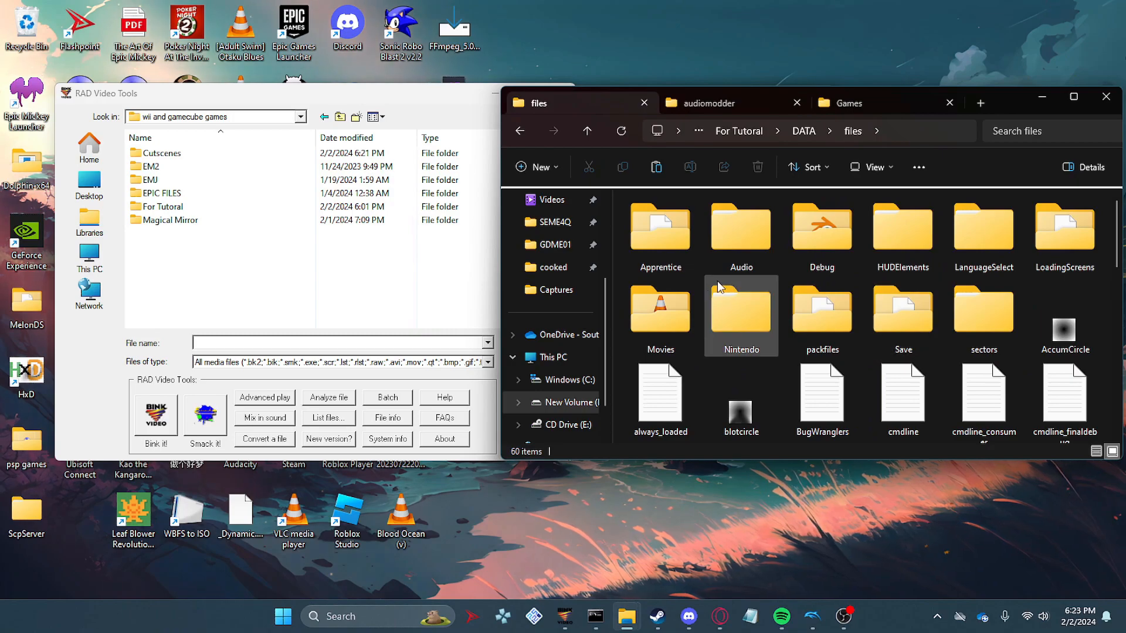
{"action": "double_click", "coordinate": [662, 314]}
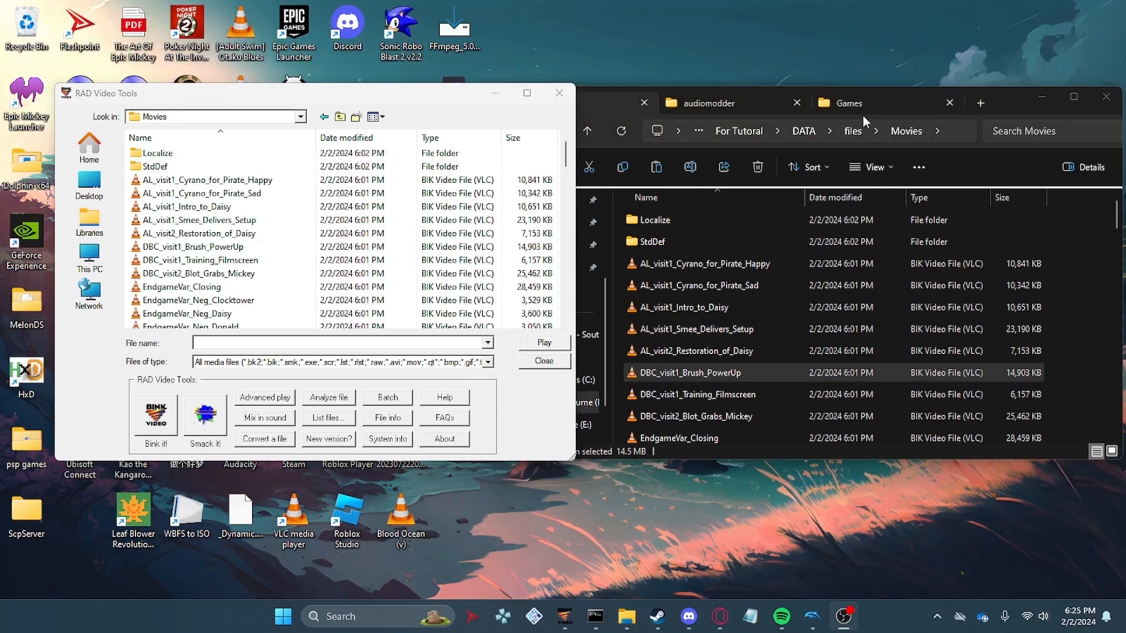
Play the original DBC_visit1_Brush_PowerUp cutscene in VLC, pause it, and close the player
{"action": "left_click", "coordinate": [1026, 110]}
{"action": "double_click", "coordinate": [755, 369]}
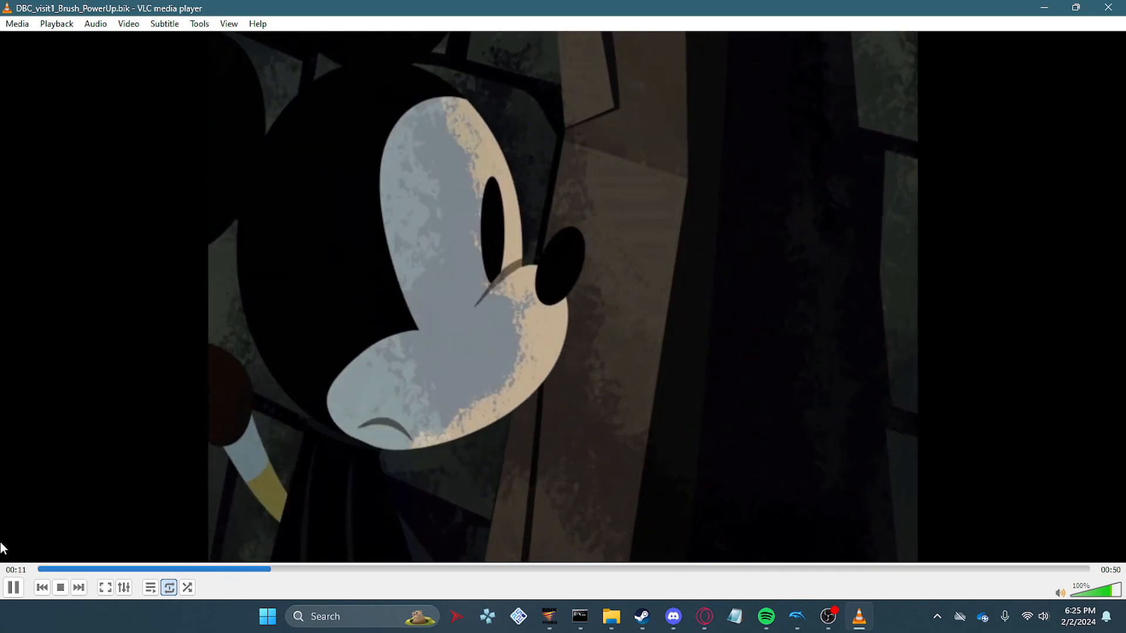
{"action": "left_click", "coordinate": [13, 587]}
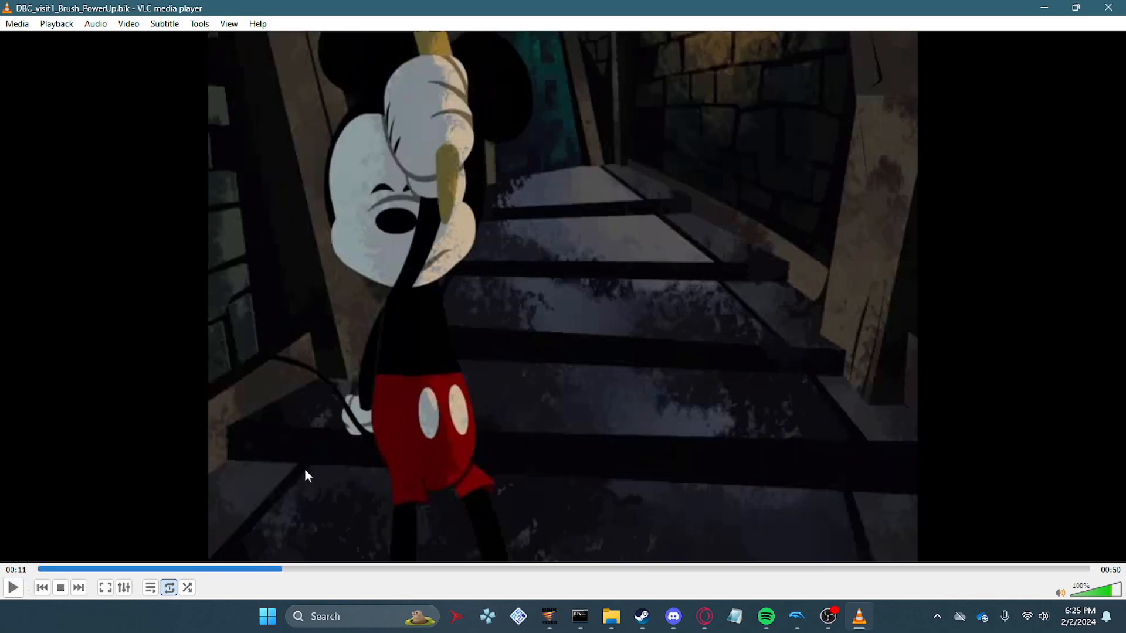
{"action": "left_click", "coordinate": [1108, 8]}
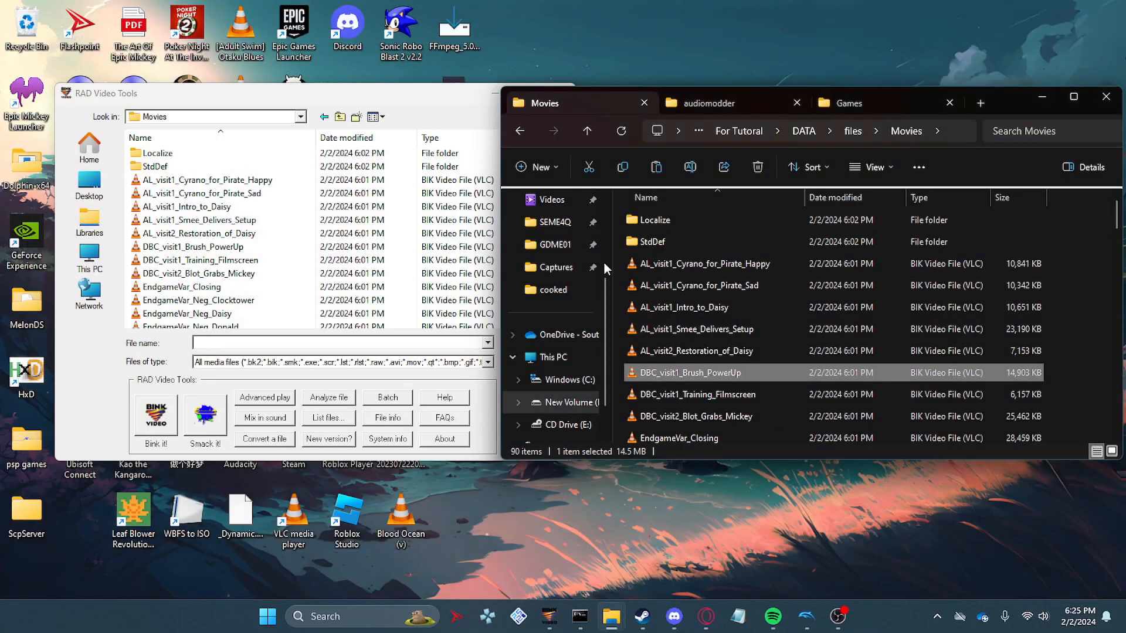
Preview DBC_visit1_Brush_PowerUp from RAD Video Tools in the Bink Video Player and close the preview
{"action": "left_click", "coordinate": [207, 272]}
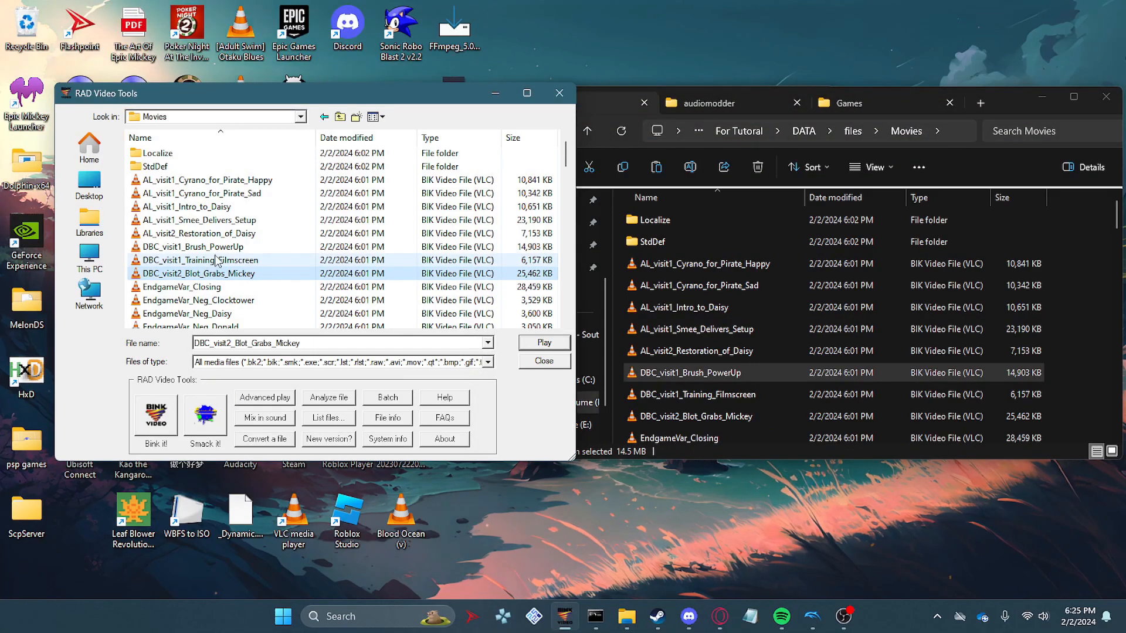
{"action": "double_click", "coordinate": [289, 247]}
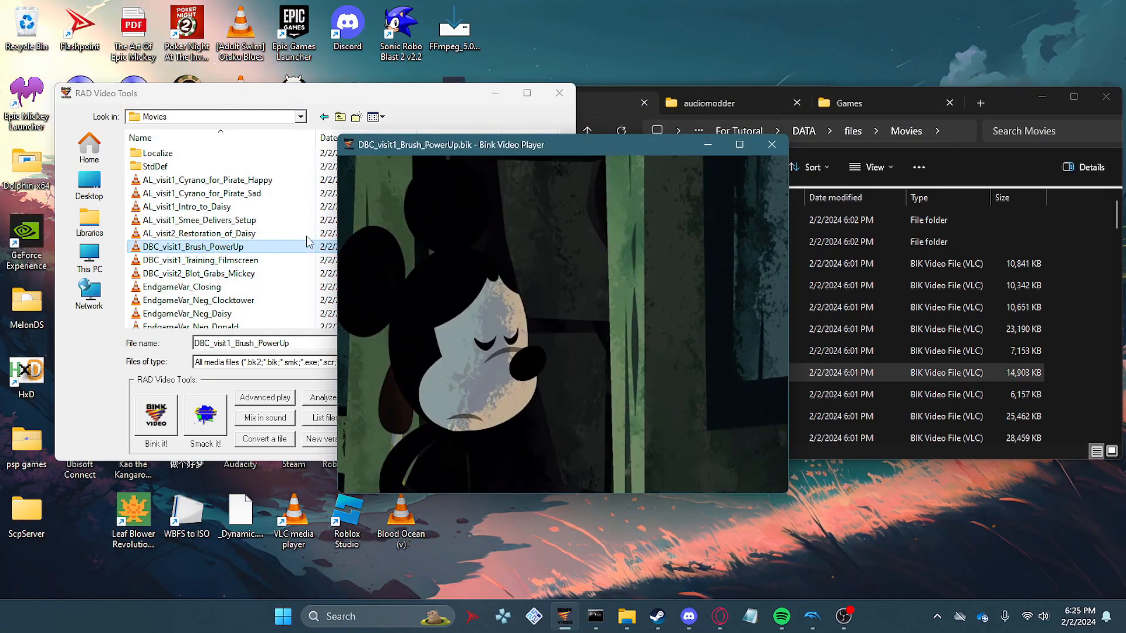
{"action": "left_click", "coordinate": [771, 145]}
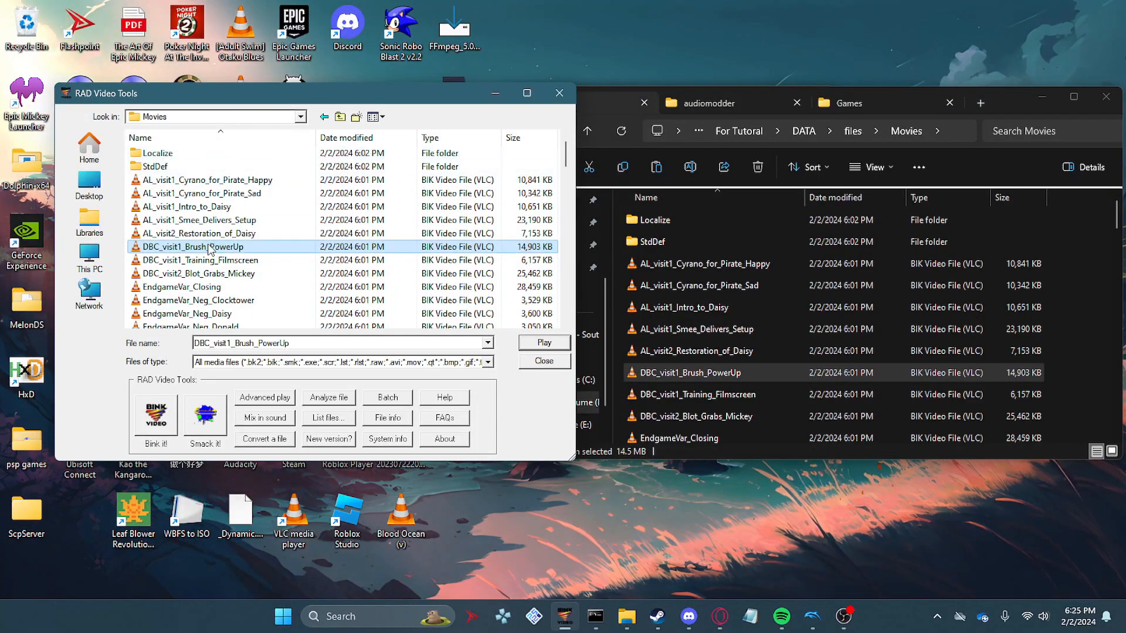
Return from the Movies folder to the wii and gamecube games folder and open Cutscenes to reach the implement video
{"action": "left_click", "coordinate": [685, 373]}
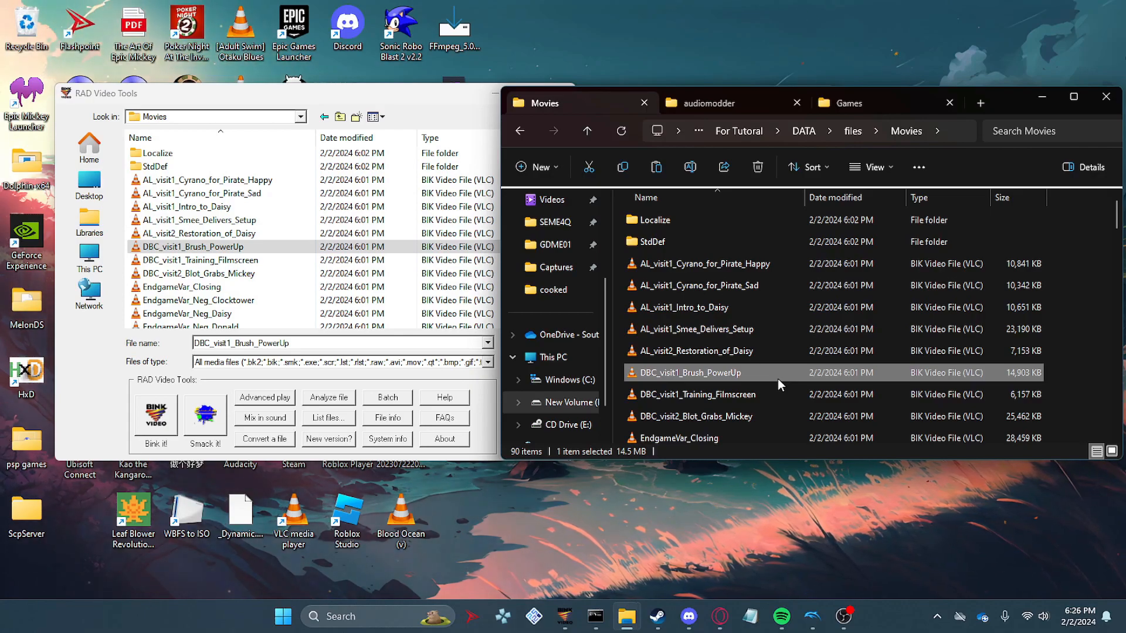
{"action": "left_click", "coordinate": [851, 105]}
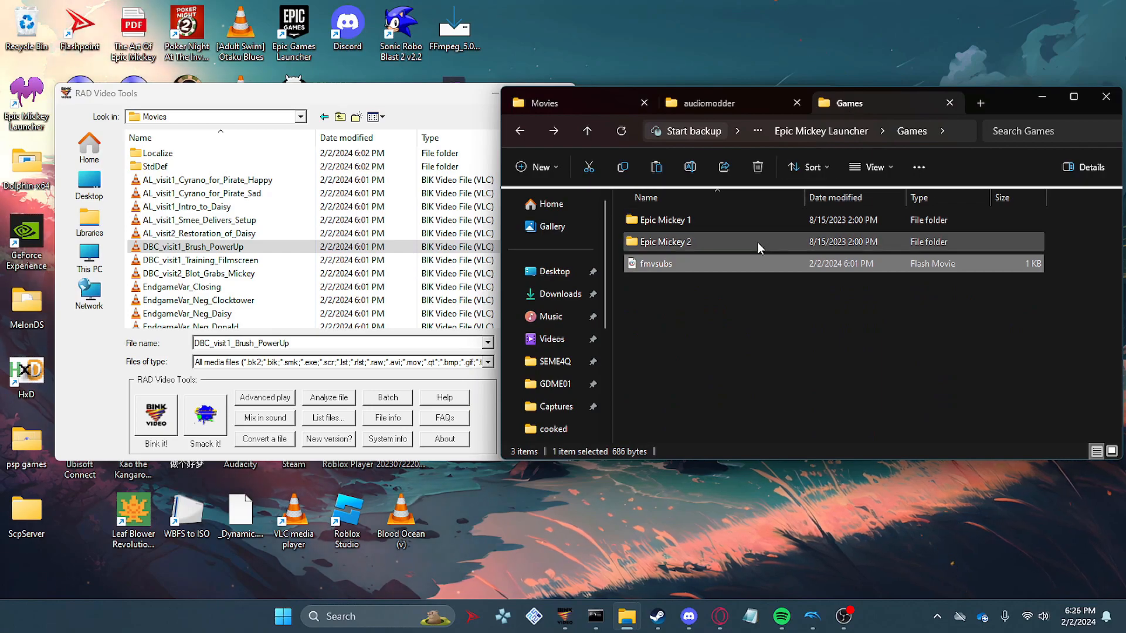
{"action": "left_click", "coordinate": [563, 104]}
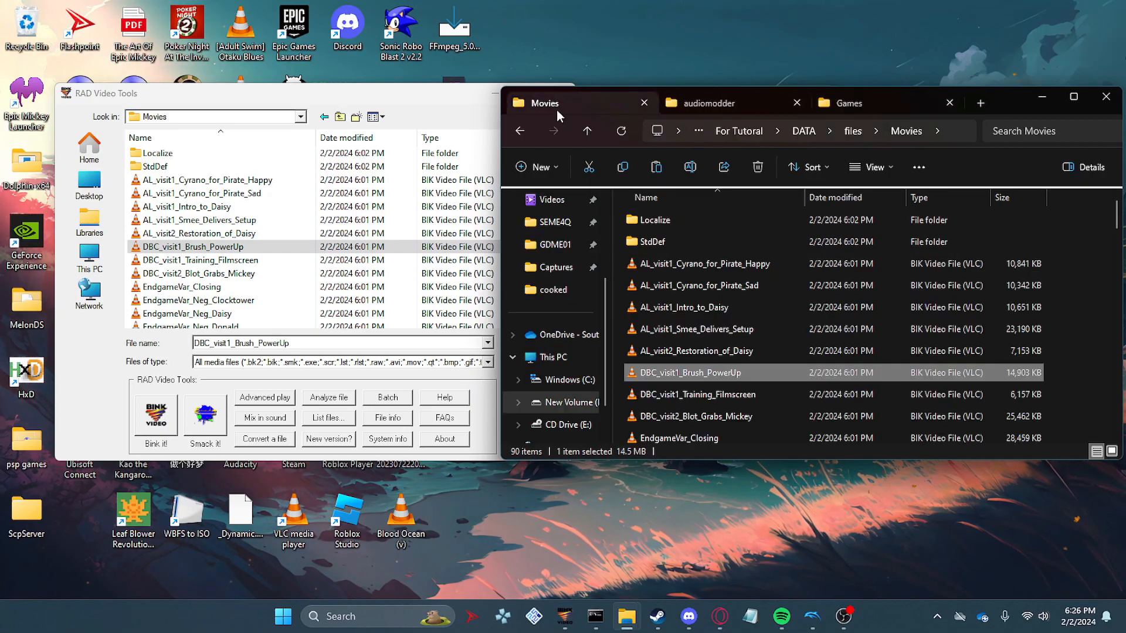
{"action": "left_click", "coordinate": [586, 132]}
{"action": "left_click", "coordinate": [586, 132]}
{"action": "left_click", "coordinate": [586, 132]}
{"action": "left_click", "coordinate": [588, 132]}
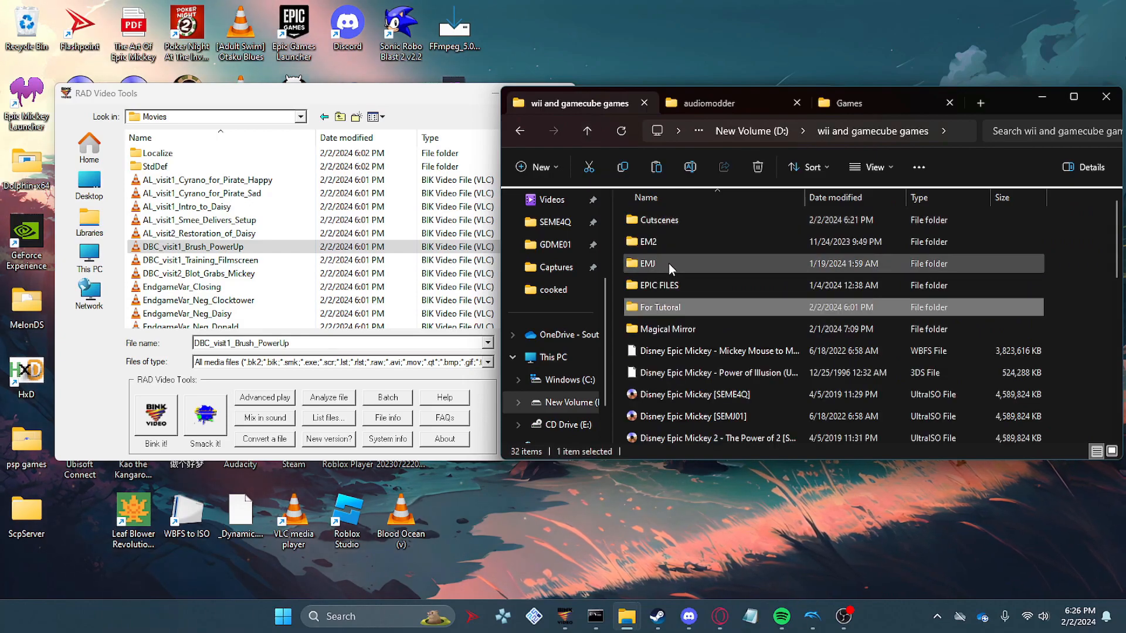
{"action": "double_click", "coordinate": [684, 227]}
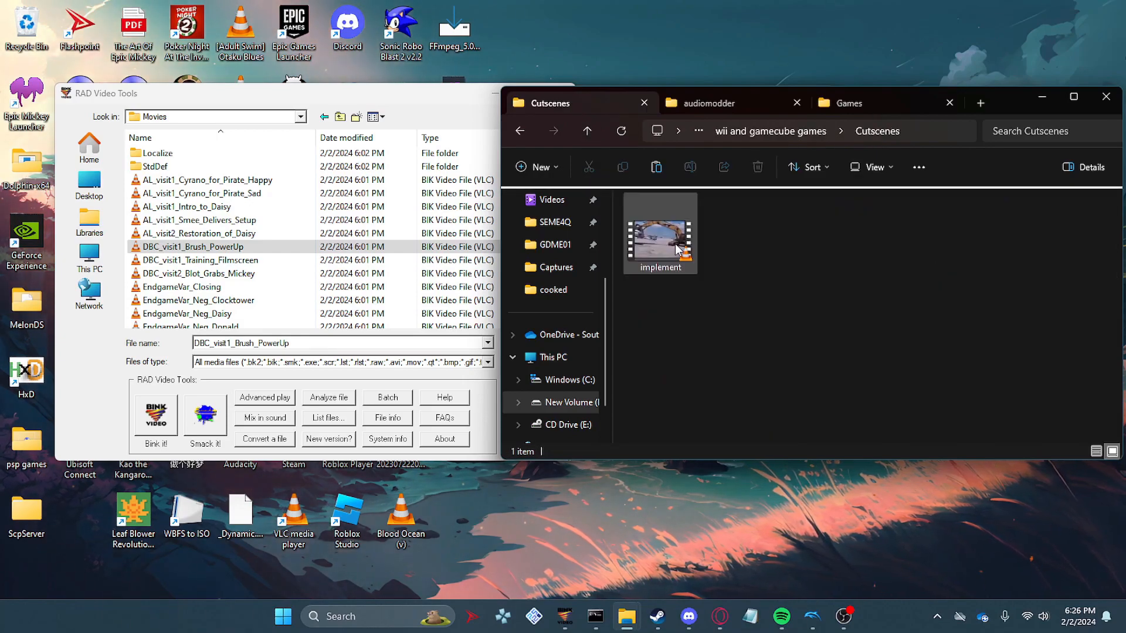
{"action": "mouse_move", "coordinate": [677, 248]}
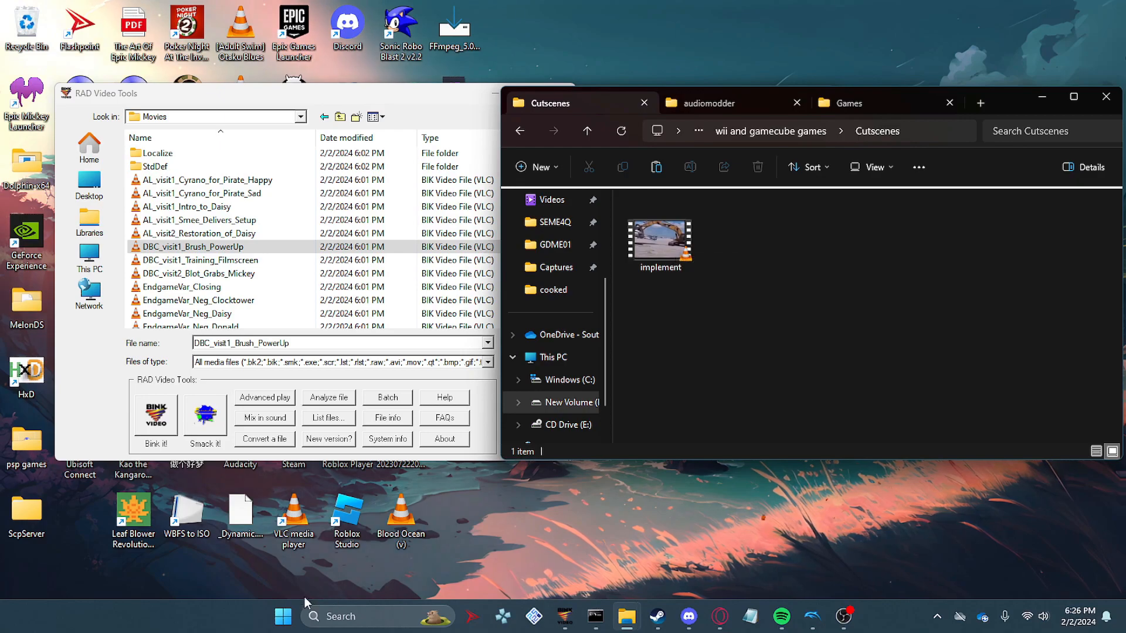
Launch HitFilm Express 2017 from the recent apps
{"action": "left_click", "coordinate": [288, 619]}
{"action": "left_click", "coordinate": [604, 117]}
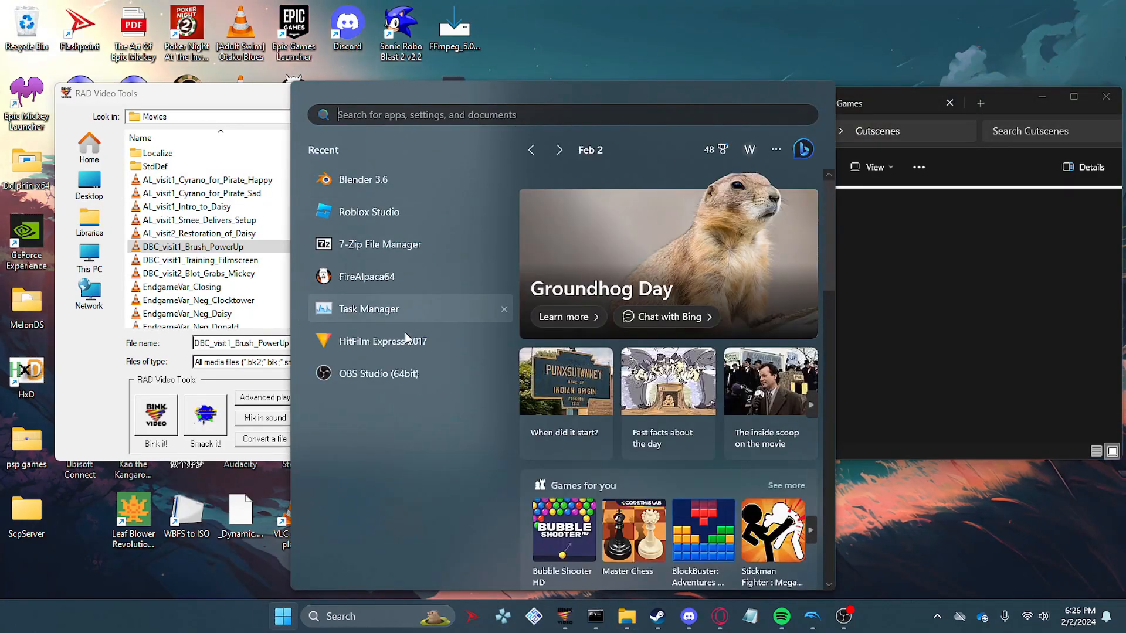
{"action": "left_click", "coordinate": [406, 341]}
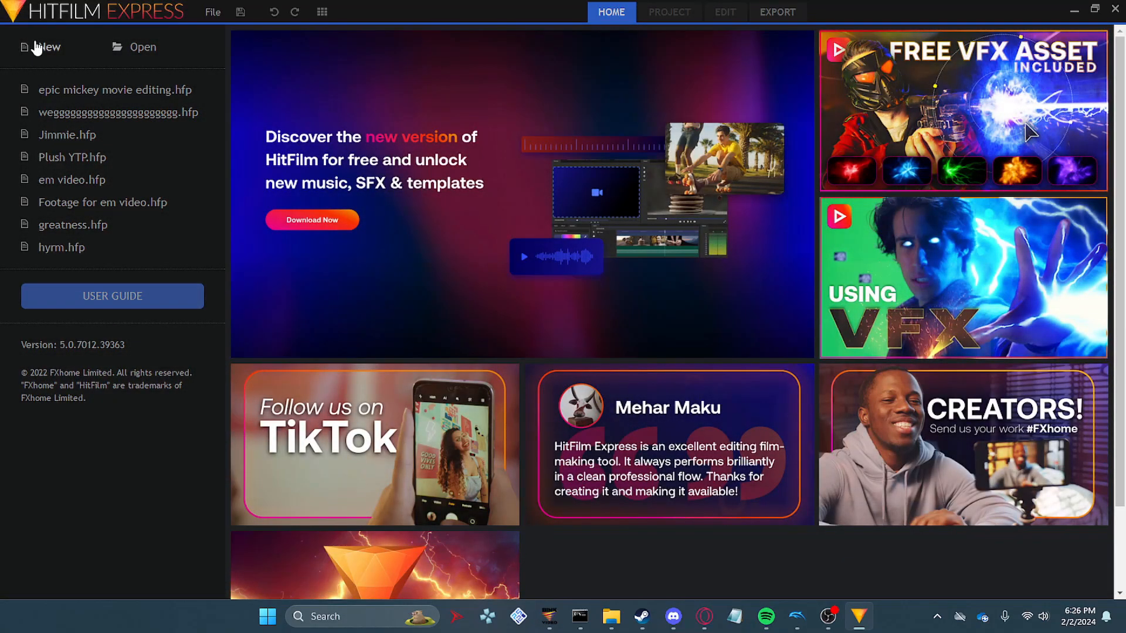
Create a new 640 by 480 pixel project with a 29.97 (NTSC) frame rate and open it for editing
{"action": "left_click", "coordinate": [37, 48]}
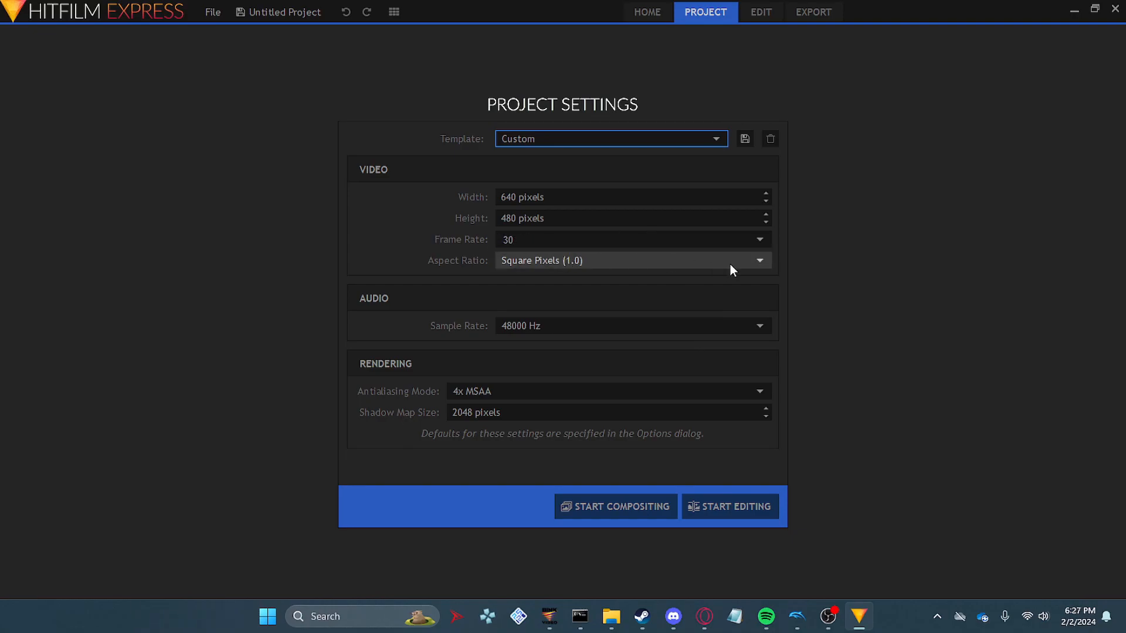
{"action": "left_click", "coordinate": [759, 239]}
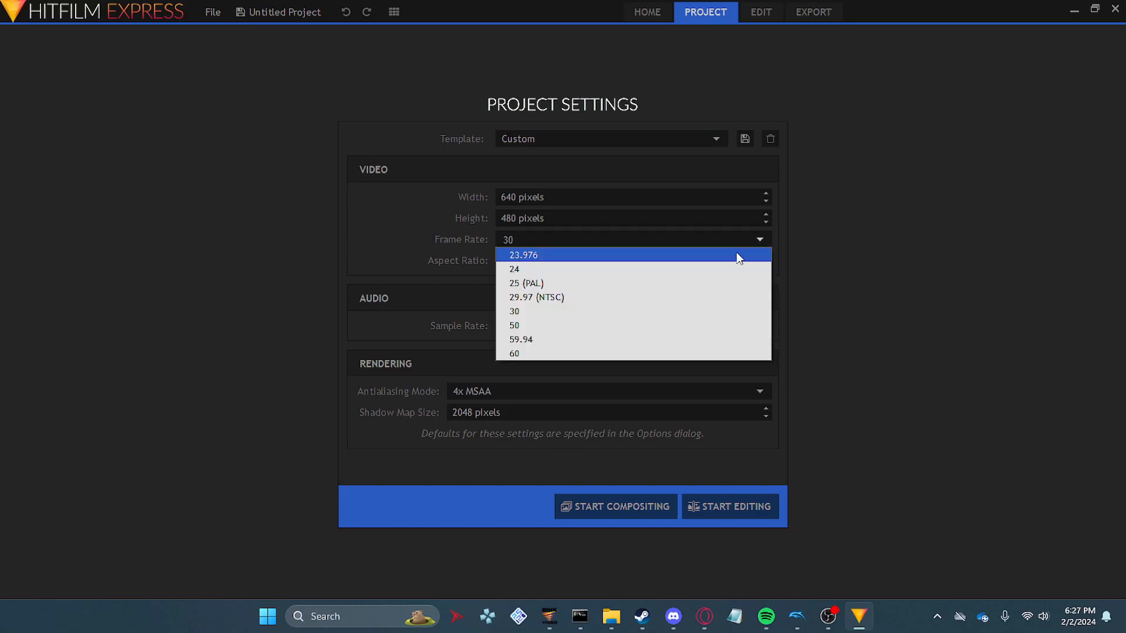
{"action": "left_click", "coordinate": [549, 298]}
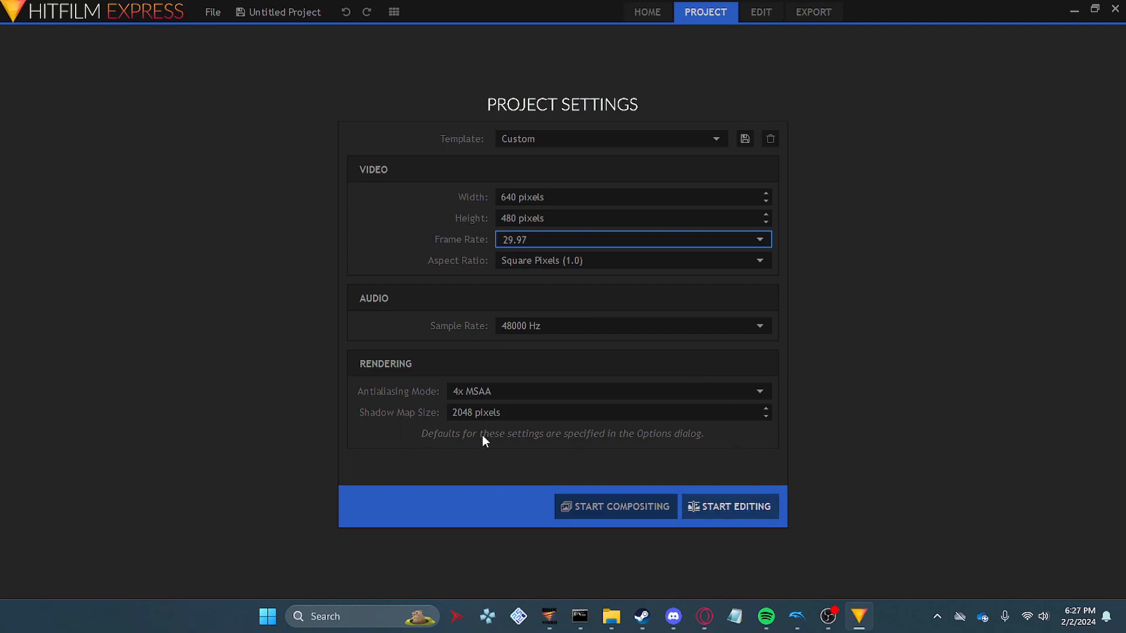
{"action": "left_click", "coordinate": [616, 506]}
Import the implement video from the Cutscenes folder into the project's media
{"action": "mouse_move", "coordinate": [611, 620]}
{"action": "left_click", "coordinate": [668, 578]}
{"action": "left_click_drag", "start_coordinate": [660, 235], "coordinate": [81, 212]}
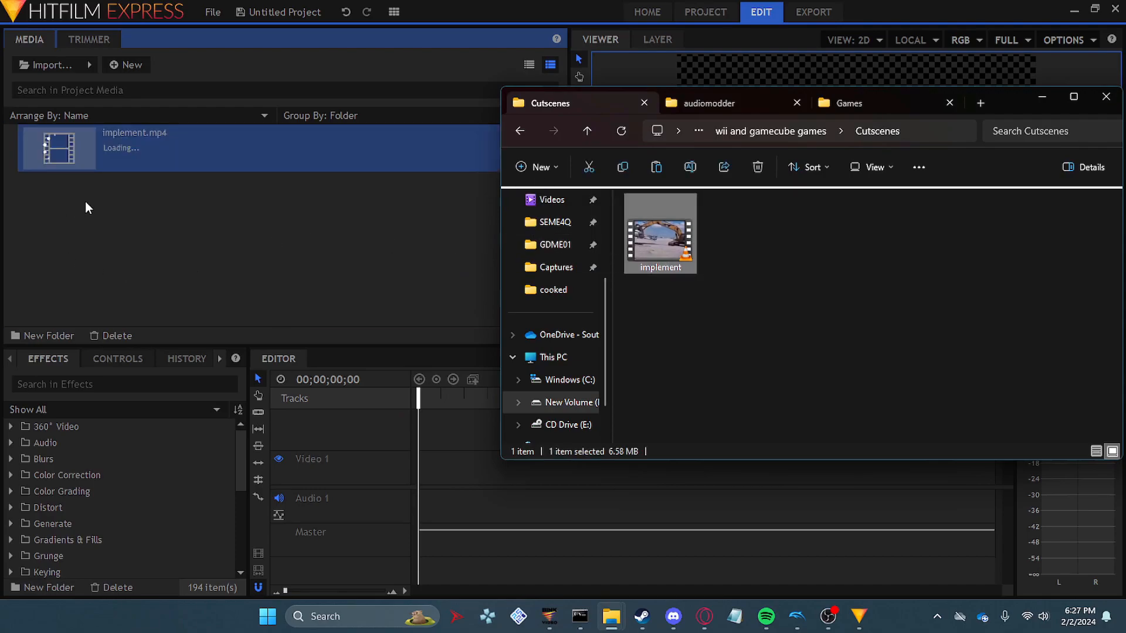
Place the implement clip at the start of the timeline, keeping the current sequence settings, and fit it to the frame
{"action": "left_click_drag", "start_coordinate": [149, 165], "coordinate": [422, 483]}
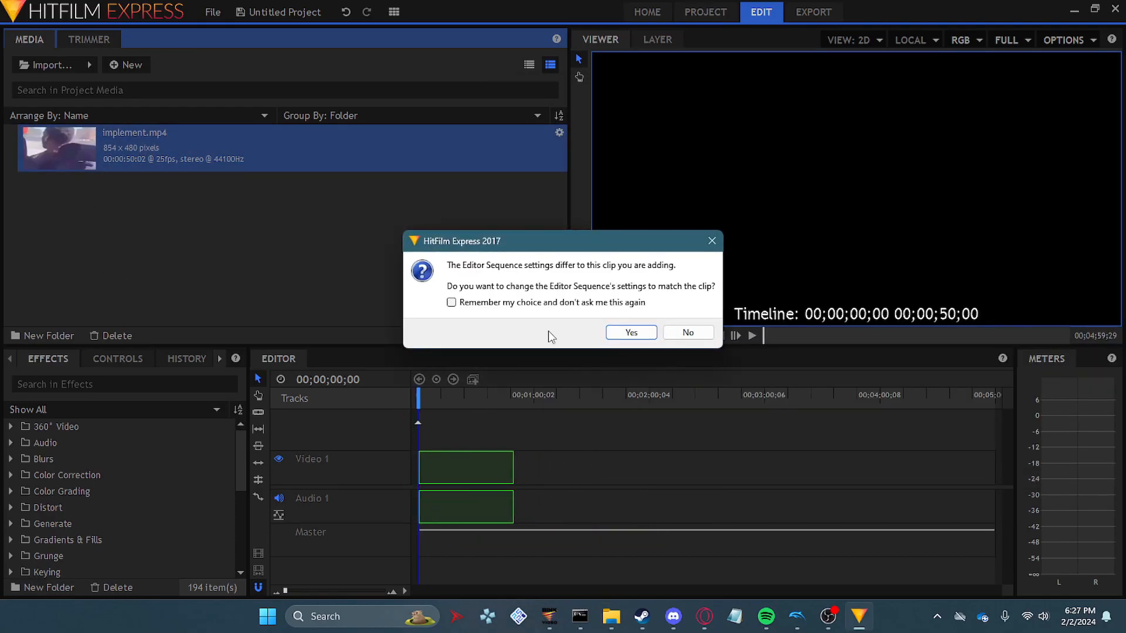
{"action": "left_click", "coordinate": [665, 333]}
{"action": "right_click", "coordinate": [492, 462]}
{"action": "mouse_move", "coordinate": [562, 232]}
{"action": "left_click", "coordinate": [674, 230]}
{"action": "left_click", "coordinate": [573, 470]}
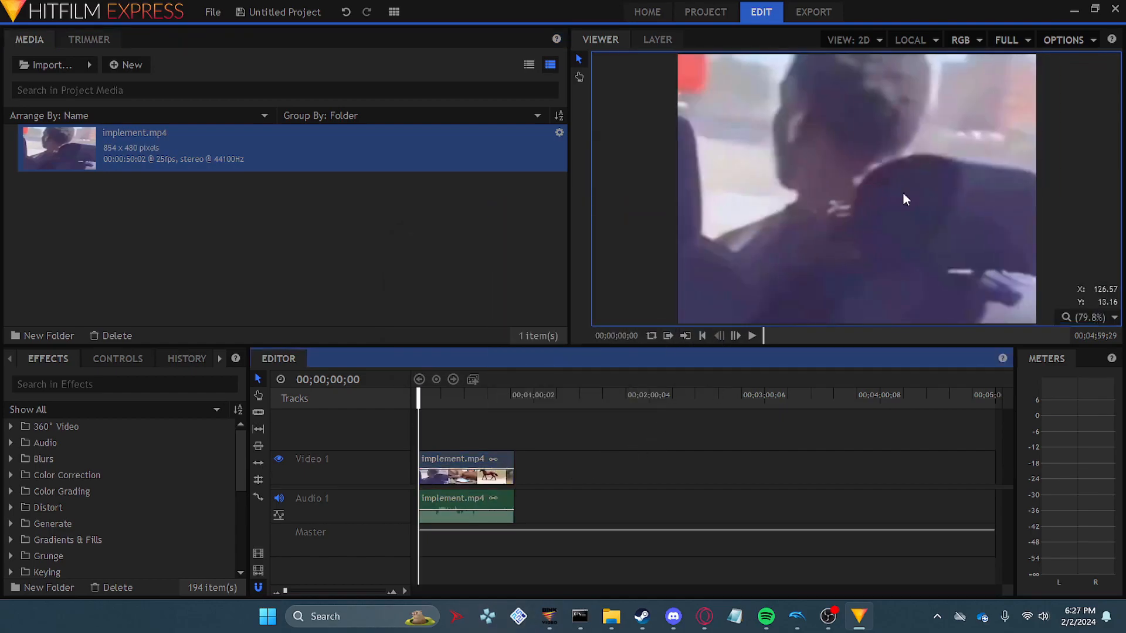
Preview the clip briefly, return the playhead to the start and shorten the timeline's in-to-out area to the clip's end
{"action": "key", "text": "space"}
{"action": "key", "text": "space"}
{"action": "left_click_drag", "start_coordinate": [424, 397], "coordinate": [291, 413]}
{"action": "left_click_drag", "start_coordinate": [997, 401], "coordinate": [515, 486]}
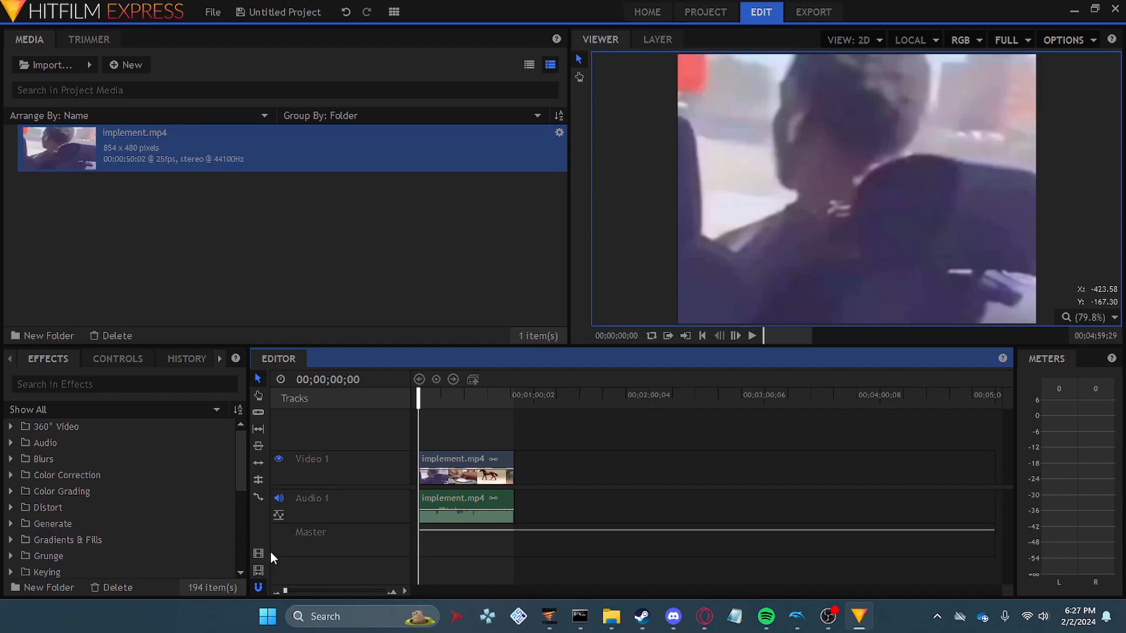
Add the marked in-to-out area to the export queue and remove the finished task from the queue
{"action": "left_click", "coordinate": [259, 554]}
{"action": "left_click", "coordinate": [518, 349]}
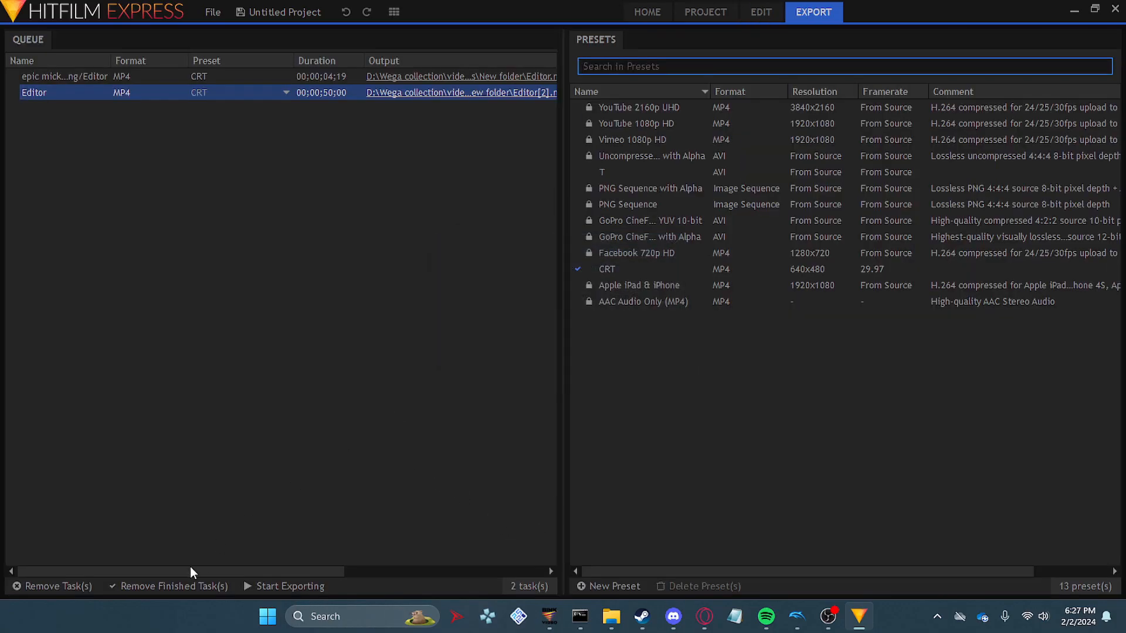
{"action": "left_click", "coordinate": [140, 586]}
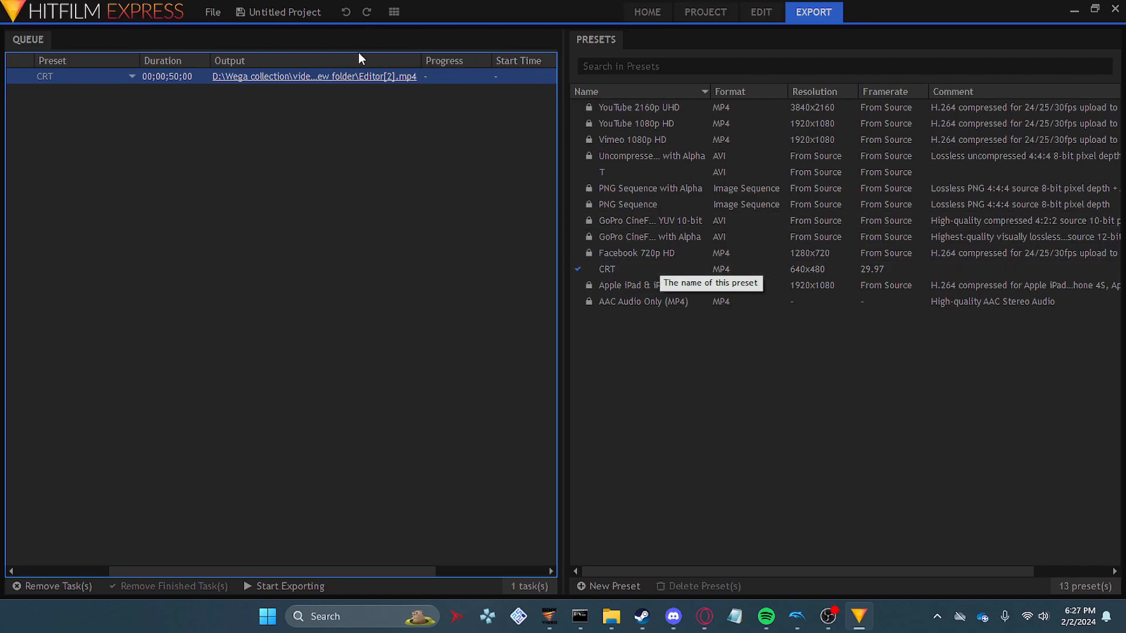
Set the queued export's output to an MP4 file named 2 in the Cutscenes folder
{"action": "left_click", "coordinate": [357, 76]}
{"action": "double_click", "coordinate": [421, 219]}
{"action": "double_click", "coordinate": [414, 369]}
{"action": "type", "text": "2"}
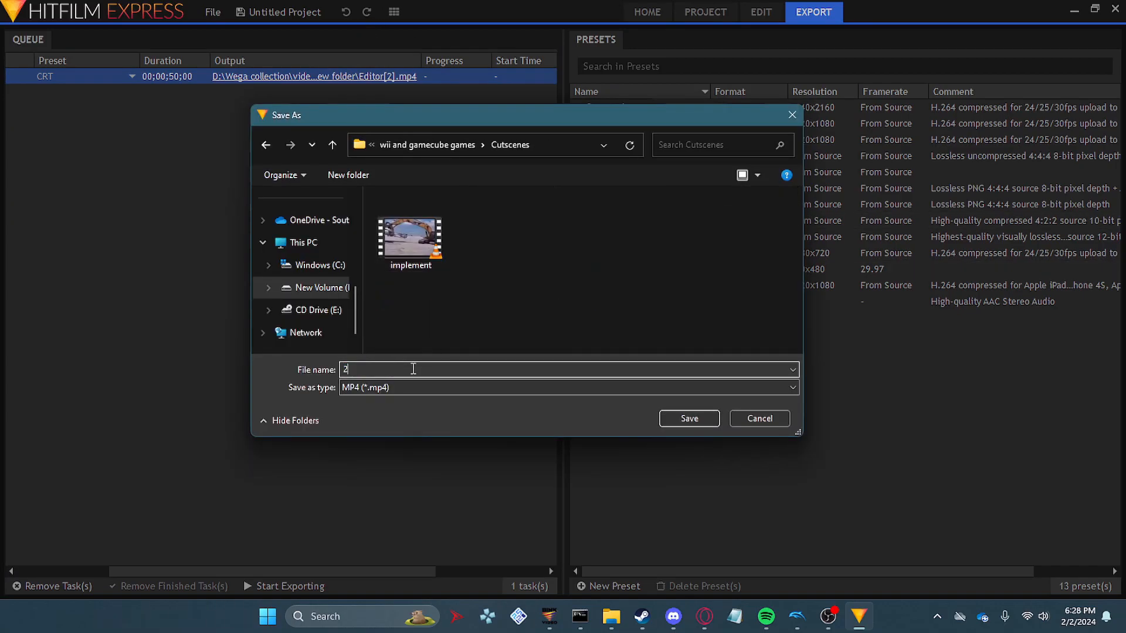
{"action": "left_click", "coordinate": [698, 419]}
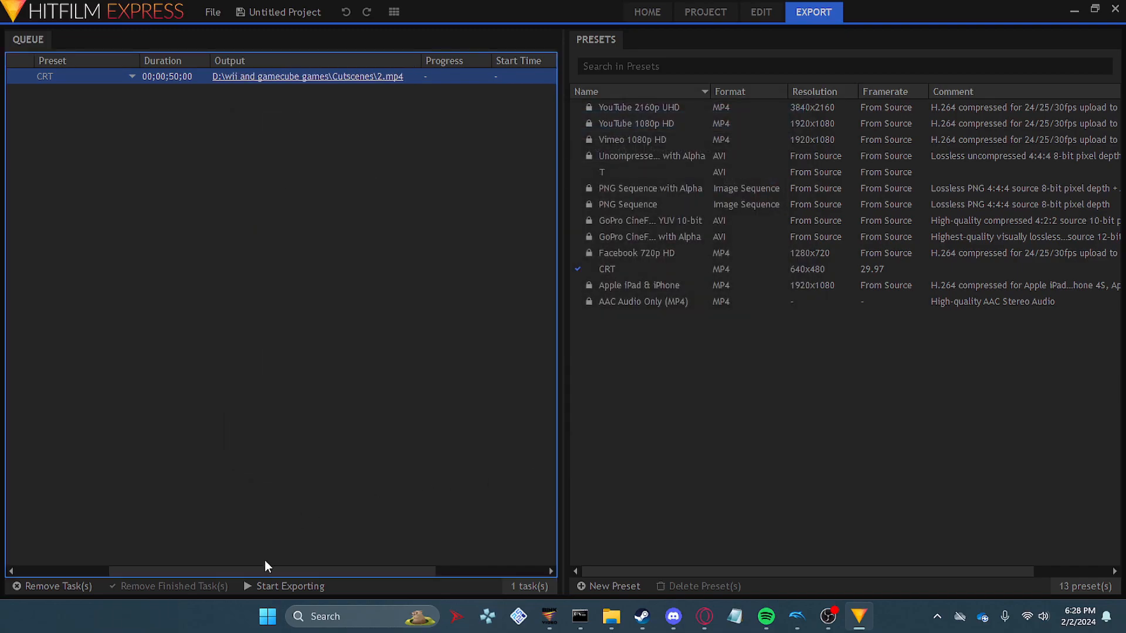
Export the queued video and close HitFilm Express when the export has finished
{"action": "left_click", "coordinate": [276, 590]}
{"action": "left_click_drag", "start_coordinate": [276, 572], "coordinate": [298, 575]}
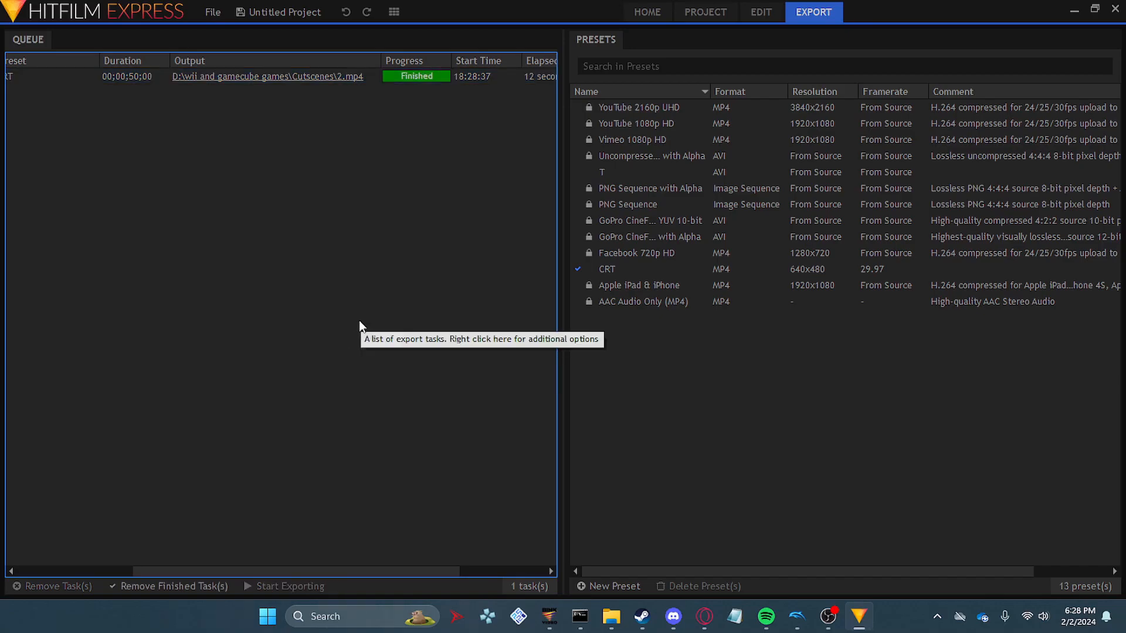
{"action": "left_click", "coordinate": [1115, 10]}
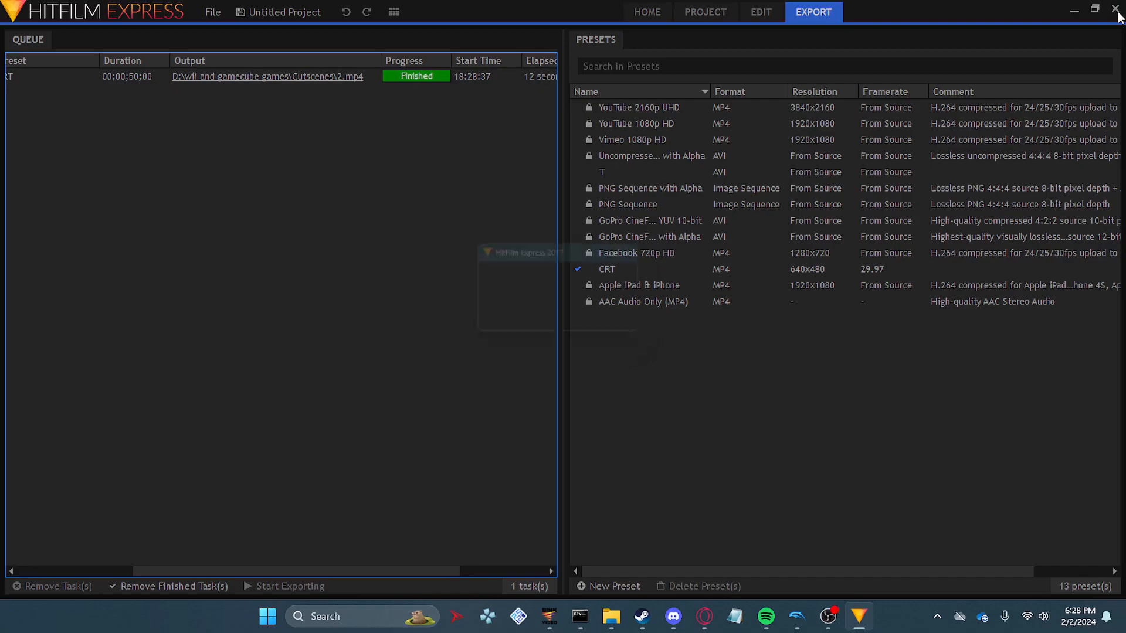
{"action": "left_click", "coordinate": [563, 326]}
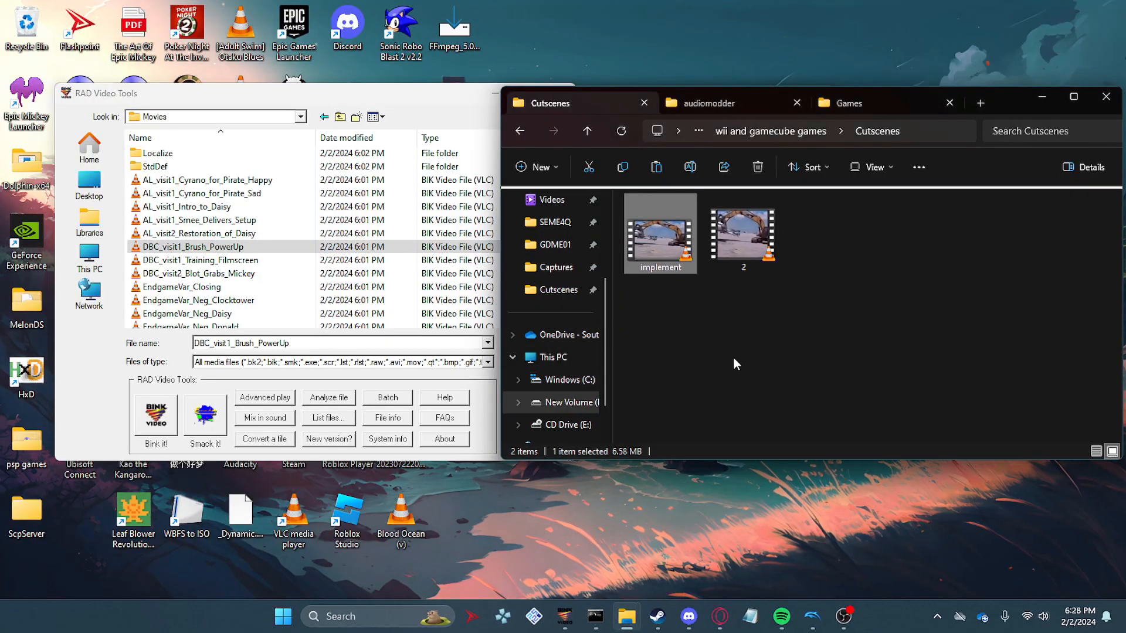
In File Explorer, go from Cutscenes to the Movies folder inside For Tutoral, DATA, files
{"action": "left_click", "coordinate": [739, 253]}
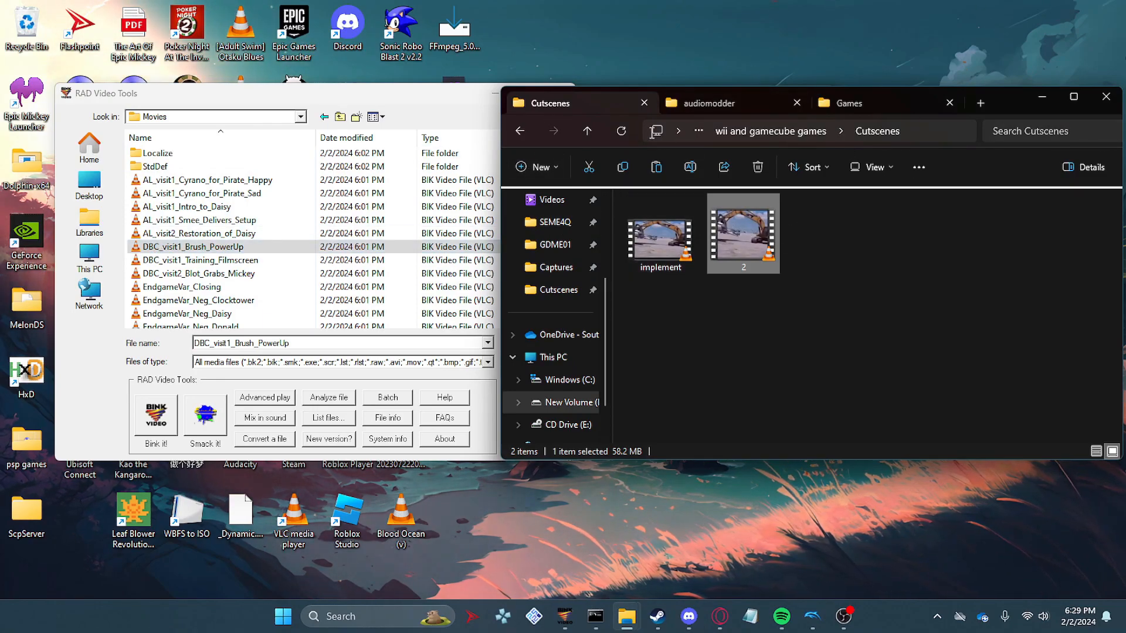
{"action": "left_click", "coordinate": [587, 130]}
{"action": "double_click", "coordinate": [719, 308]}
{"action": "double_click", "coordinate": [706, 216]}
{"action": "double_click", "coordinate": [698, 247]}
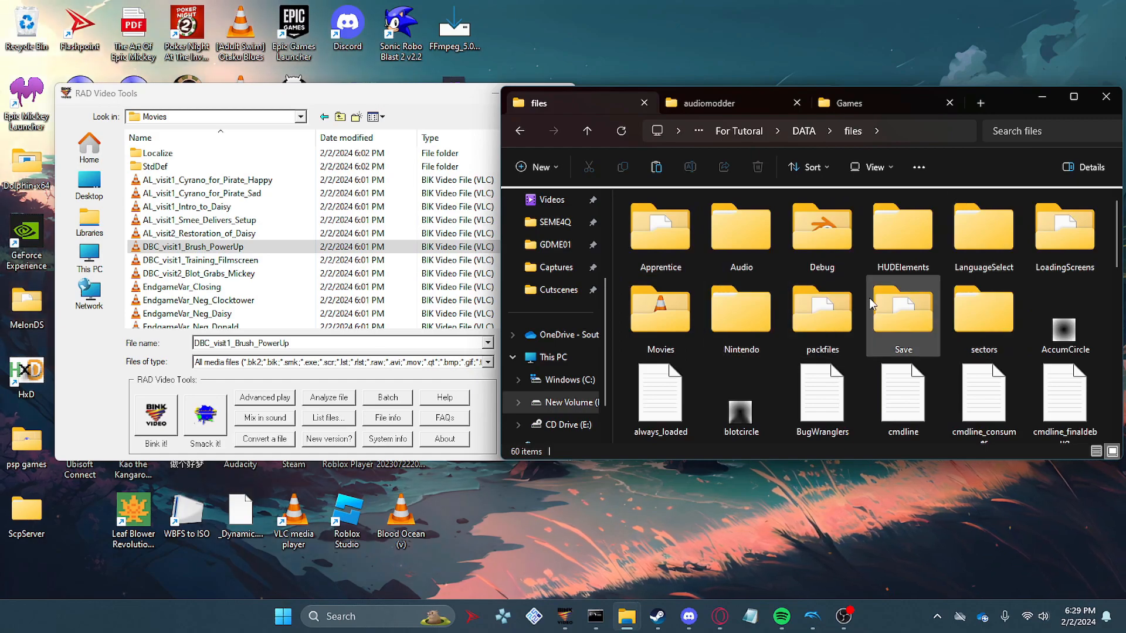
{"action": "left_click", "coordinate": [741, 316]}
{"action": "double_click", "coordinate": [629, 316]}
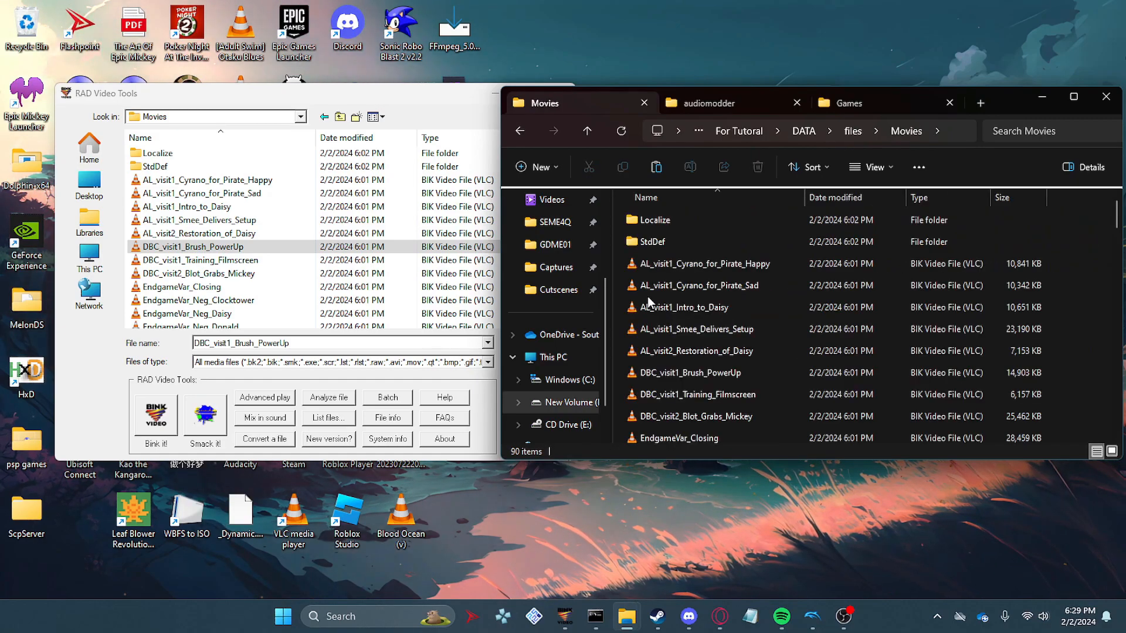
Copy the file name of the DBC_visit1_Brush_PowerUp Bink video
{"action": "left_click", "coordinate": [719, 377]}
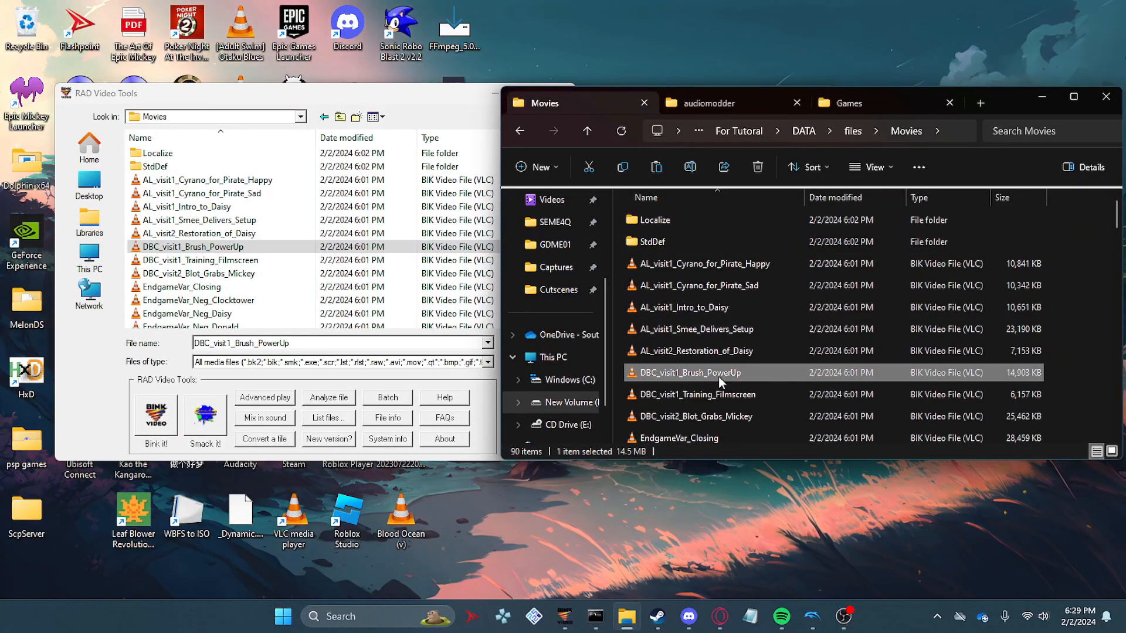
{"action": "left_click", "coordinate": [701, 371]}
{"action": "key", "text": "ctrl+c"}
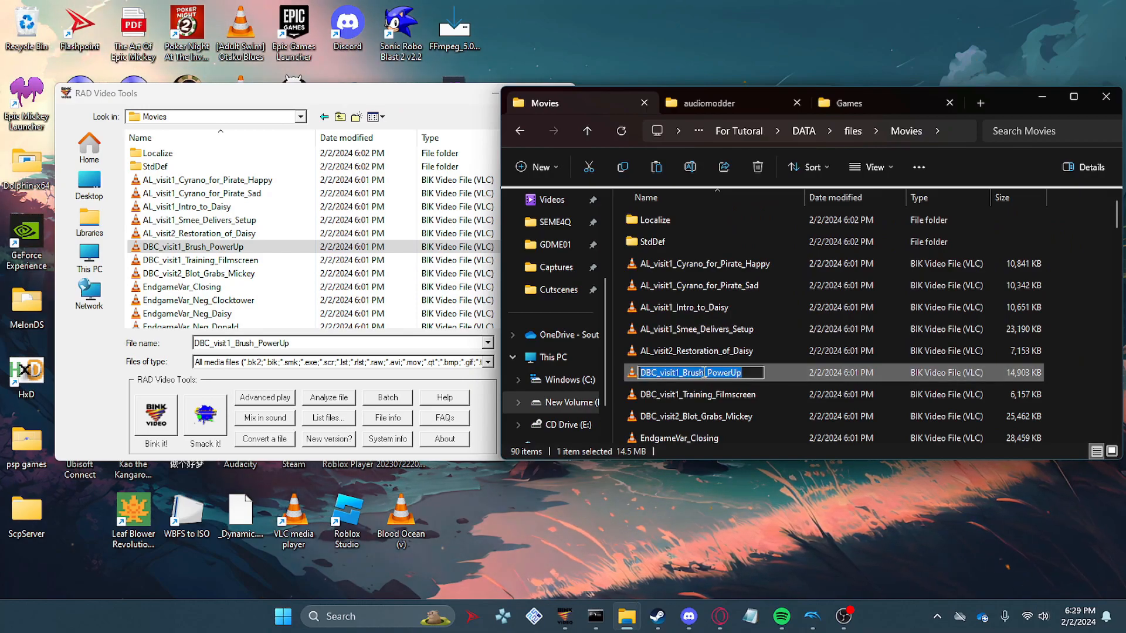
Return from Movies to the wii and gamecube games folder and open Cutscenes
{"action": "left_click", "coordinate": [592, 139]}
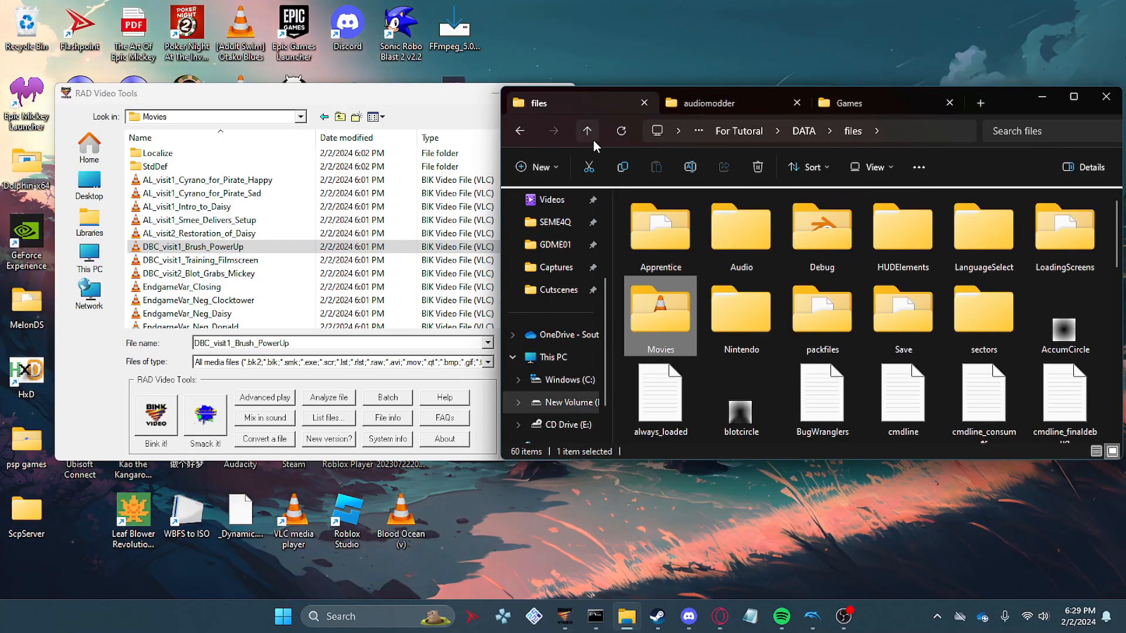
{"action": "left_click", "coordinate": [594, 140]}
{"action": "left_click", "coordinate": [586, 126]}
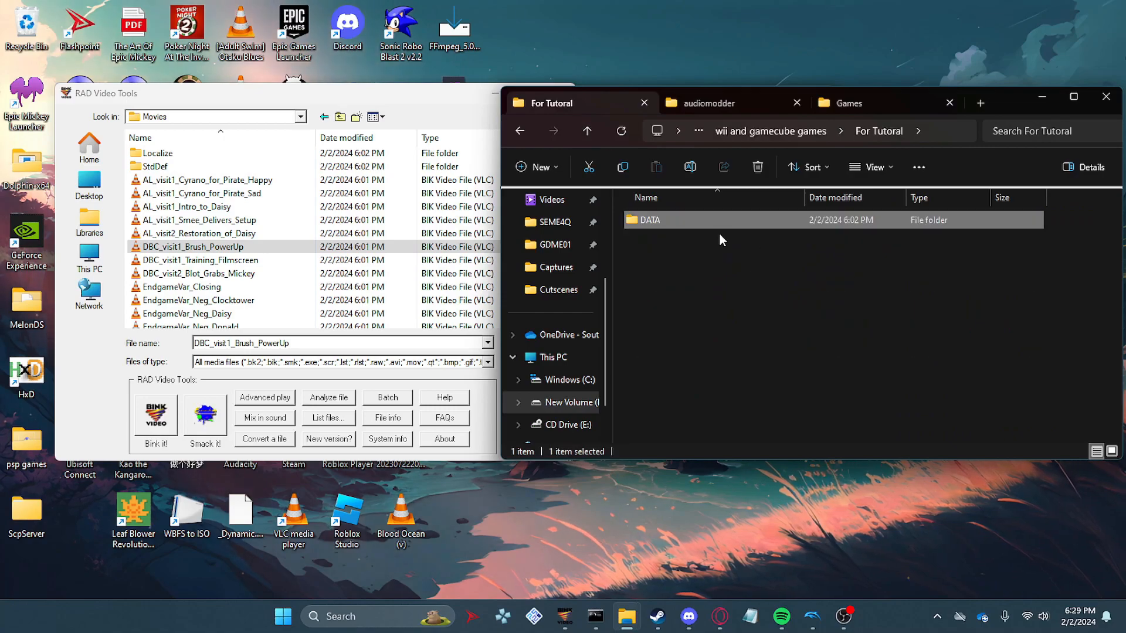
{"action": "left_click", "coordinate": [587, 131]}
{"action": "double_click", "coordinate": [667, 210]}
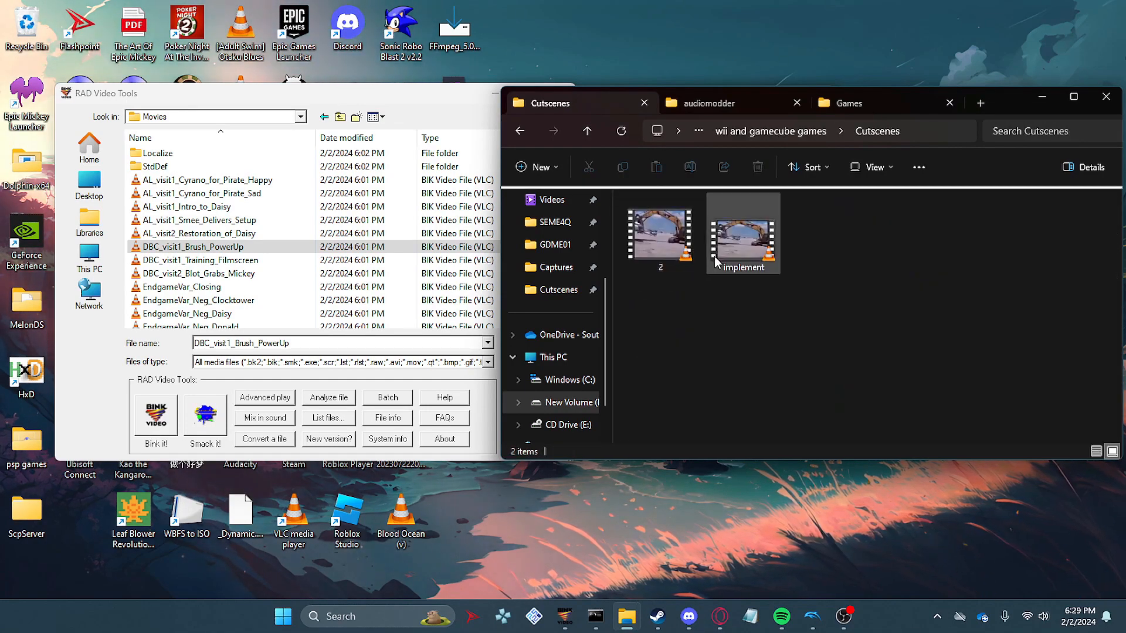
Rename the exported video 2 as DBC_visit1_Brush_PowerUp using the copied name
{"action": "left_click", "coordinate": [662, 264]}
{"action": "key", "text": "F2"}
{"action": "key", "text": "ctrl+v"}
{"action": "key", "text": "Return"}
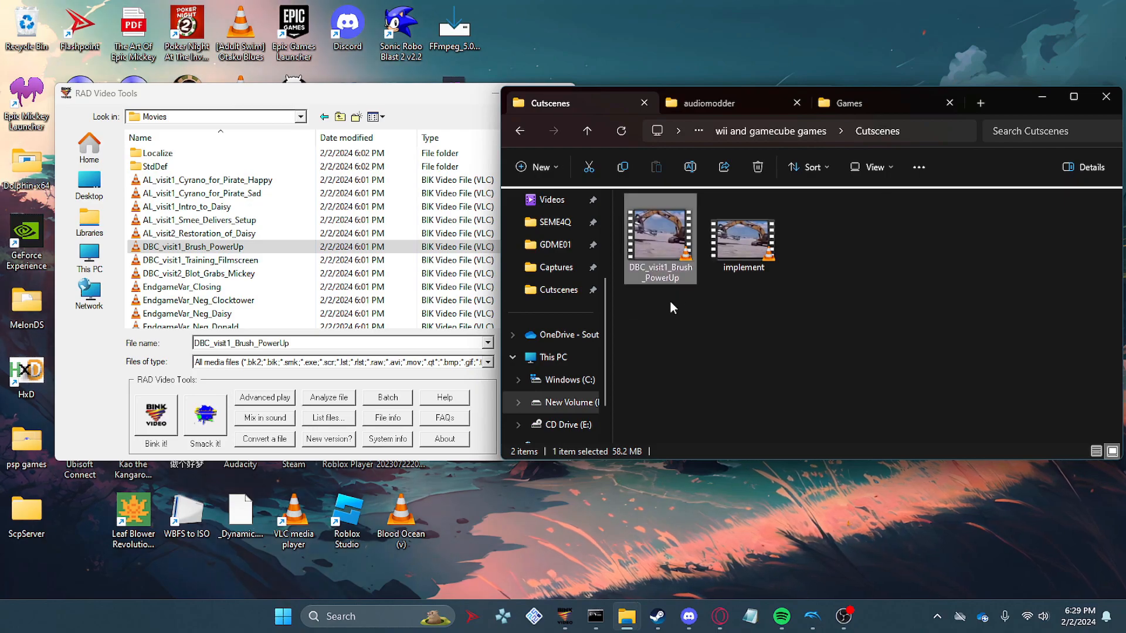
{"action": "left_click", "coordinate": [711, 324]}
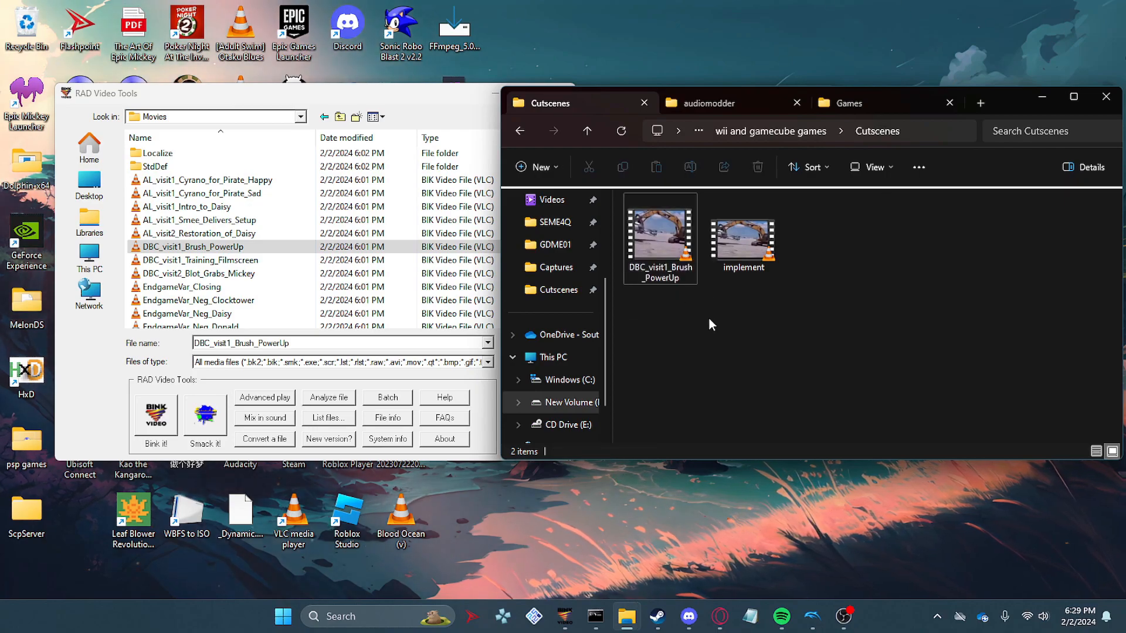
In RAD Video Tools, browse to Cutscenes under wii and gamecube games and select the DBC_visit1_Brush_PowerUp video
{"action": "left_click", "coordinate": [314, 86]}
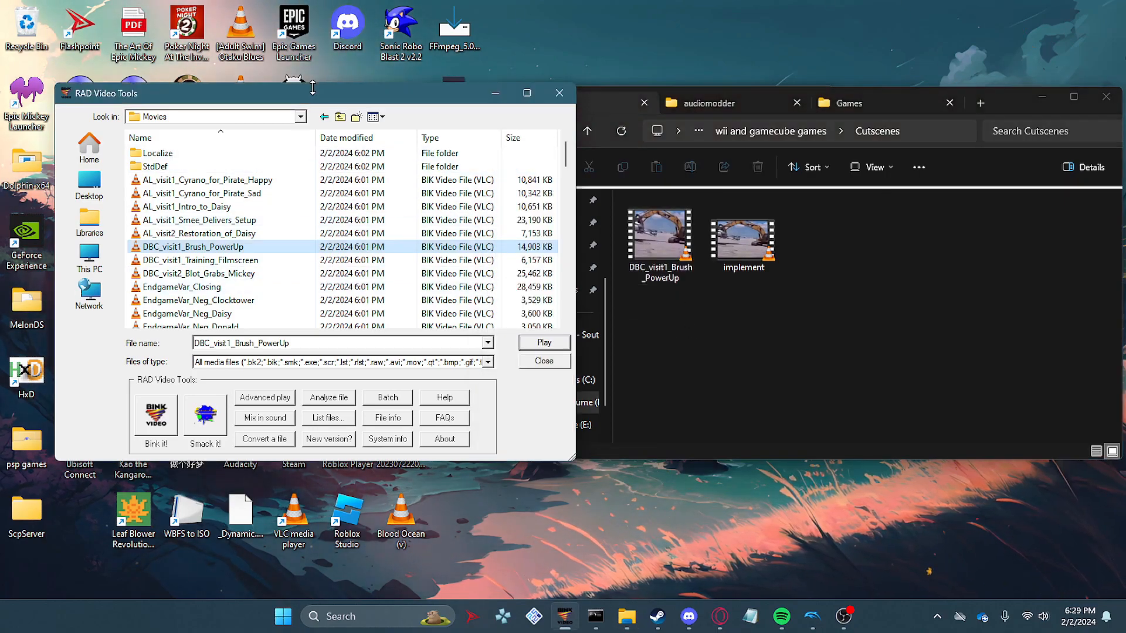
{"action": "left_click", "coordinate": [301, 117]}
{"action": "left_click", "coordinate": [202, 221]}
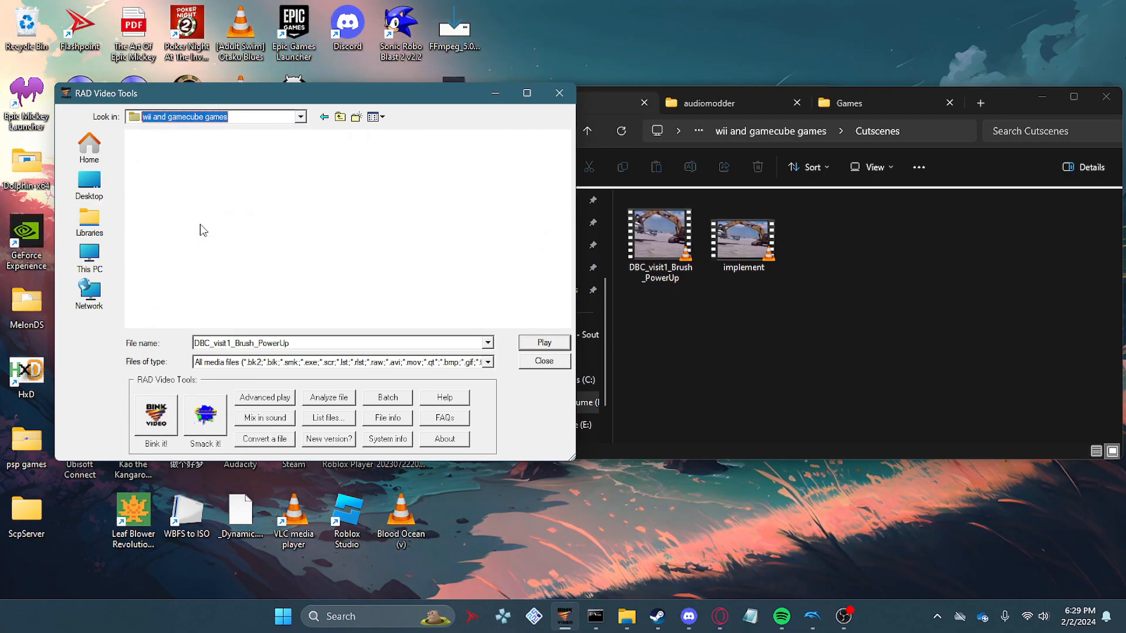
{"action": "double_click", "coordinate": [210, 156]}
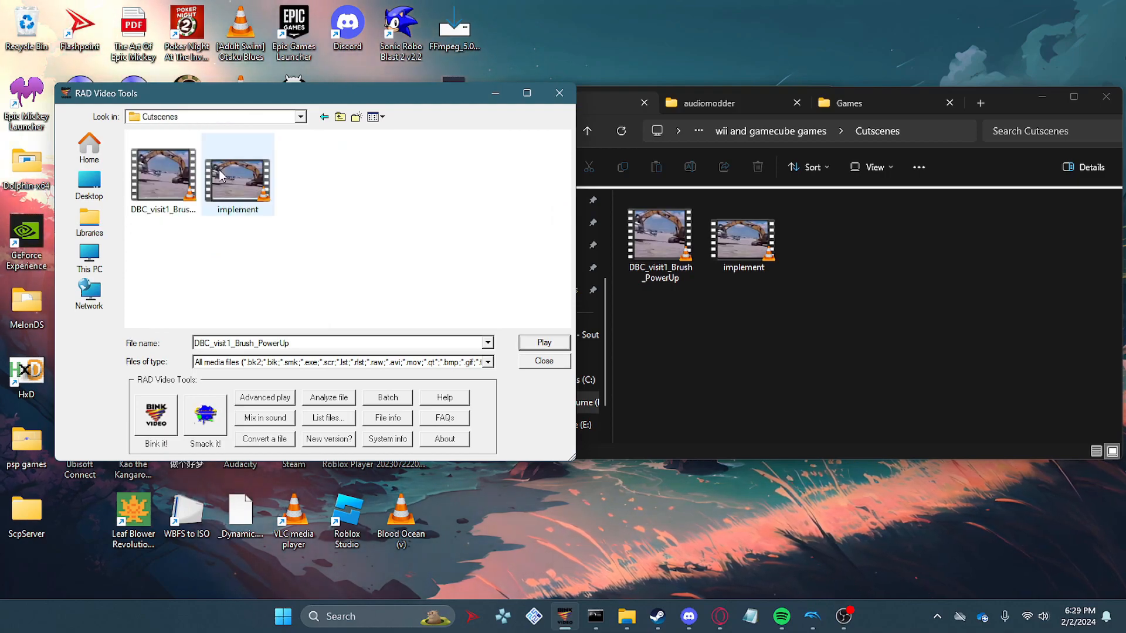
{"action": "left_click", "coordinate": [183, 171]}
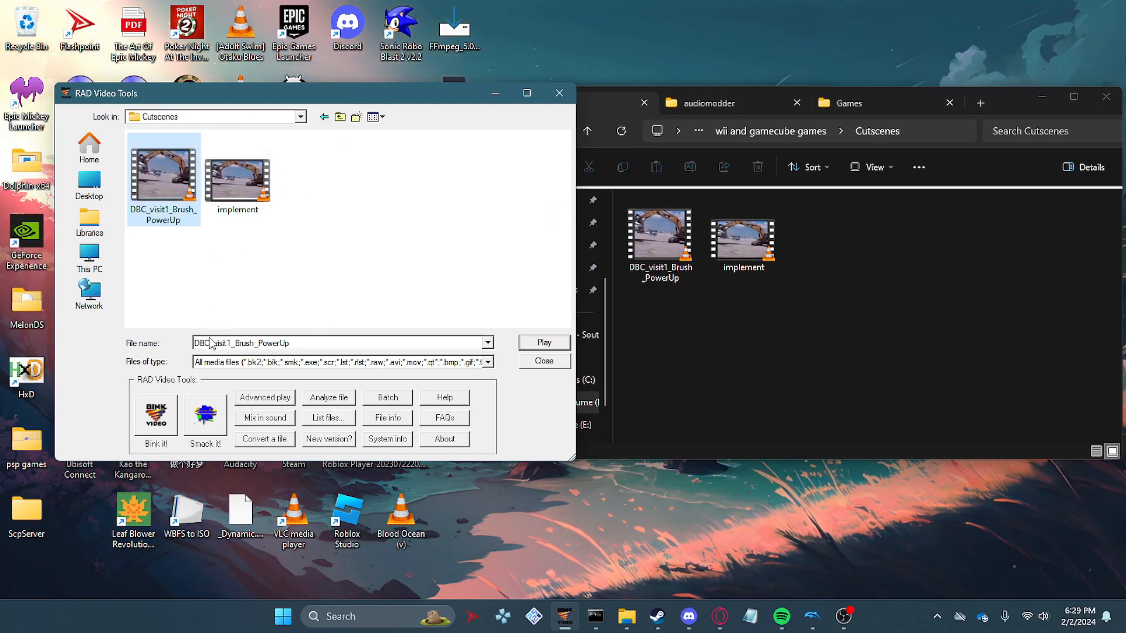
Compress the selected video to a Bink file named DBC_visit1_Brush_PowerUp in the Cutscenes folder
{"action": "left_click", "coordinate": [154, 413]}
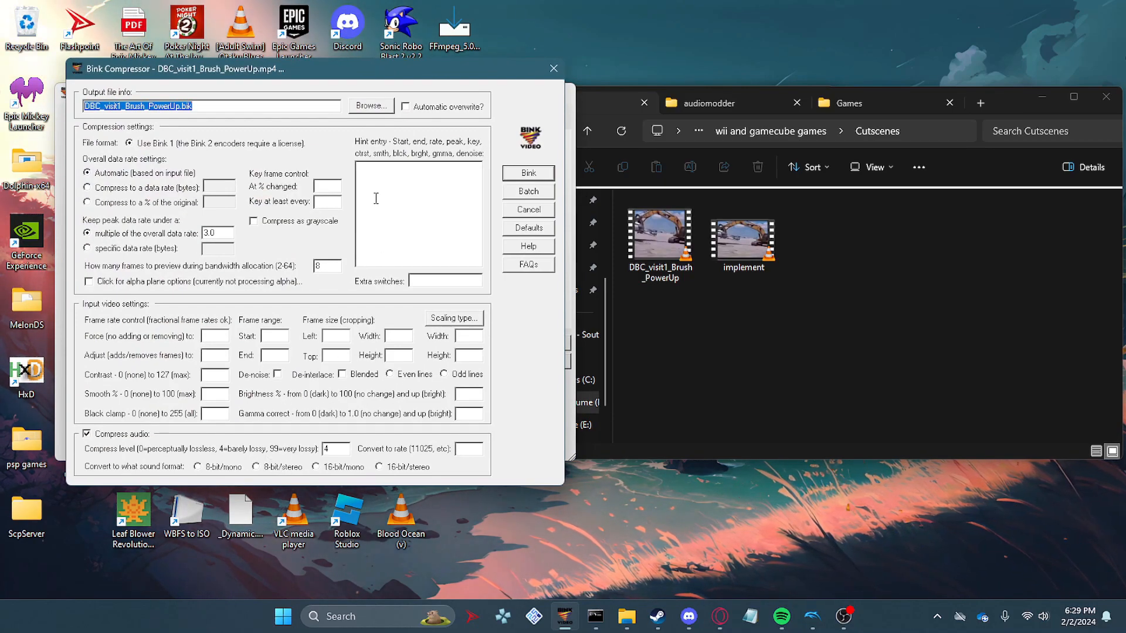
{"action": "left_click", "coordinate": [371, 105]}
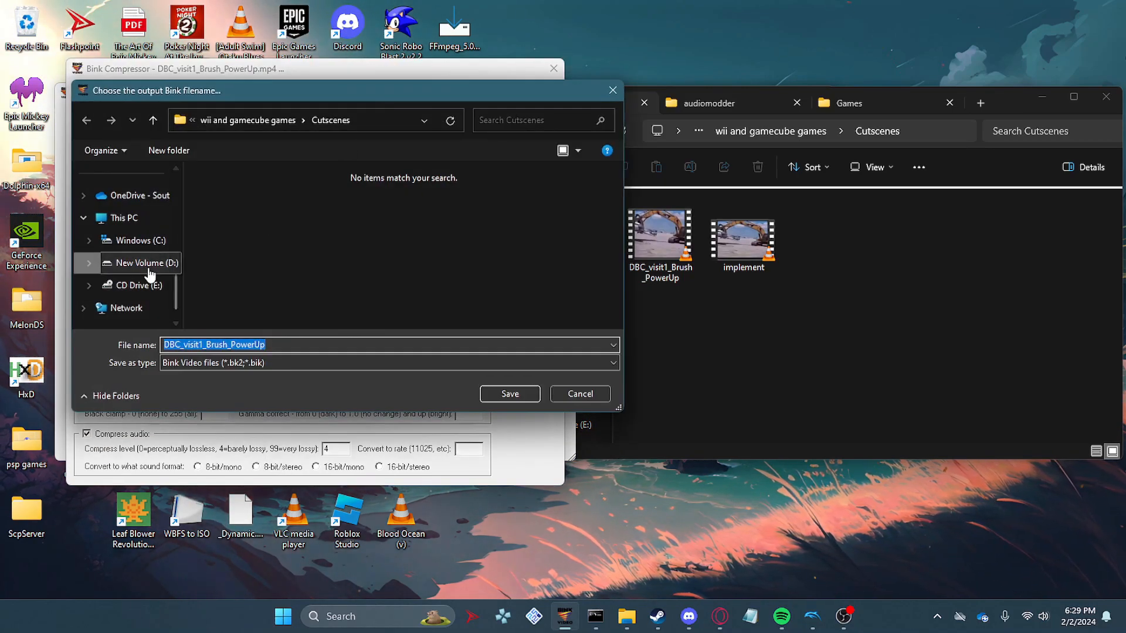
{"action": "left_click", "coordinate": [148, 273]}
{"action": "scroll", "coordinate": [545, 293], "scroll_direction": "down", "scroll_amount": 5}
{"action": "scroll", "coordinate": [544, 293], "scroll_direction": "down", "scroll_amount": 1}
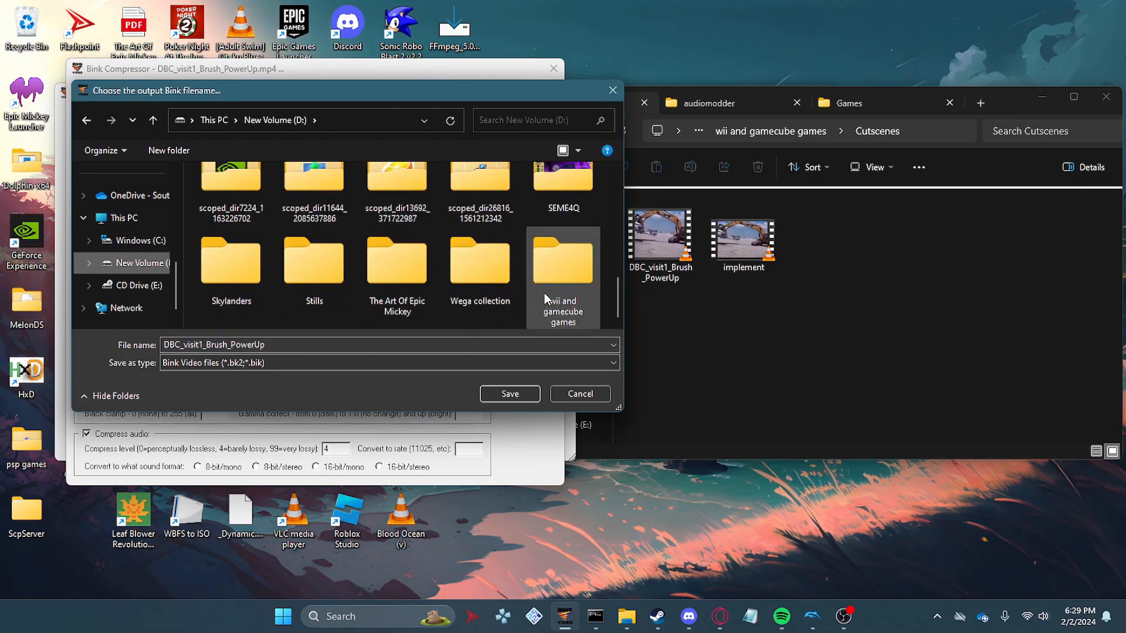
{"action": "double_click", "coordinate": [545, 293]}
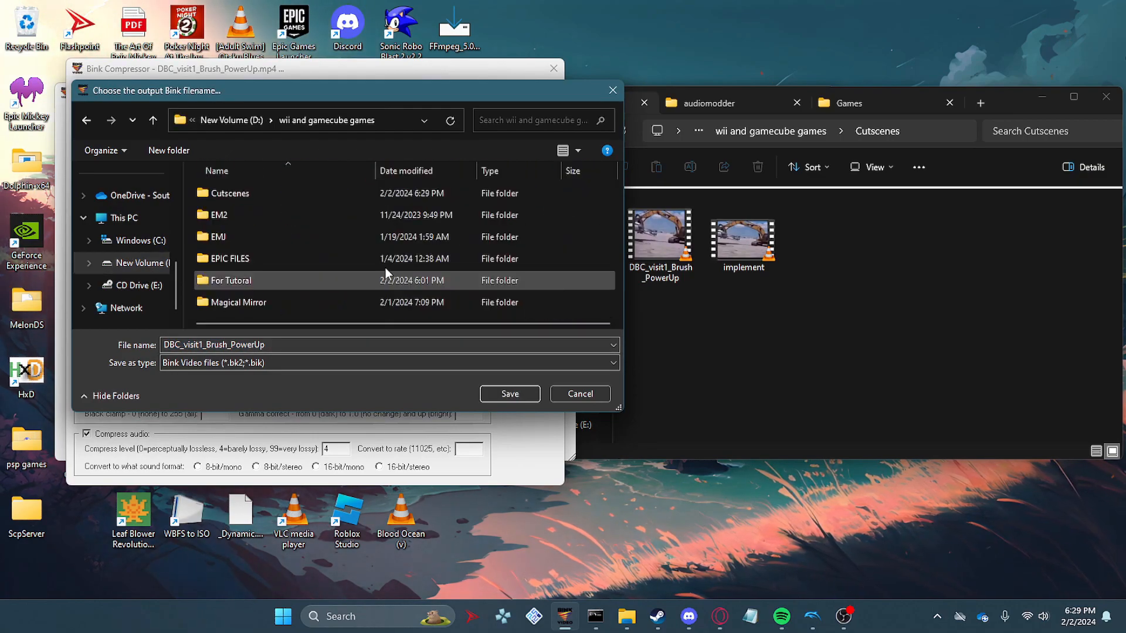
{"action": "double_click", "coordinate": [282, 194]}
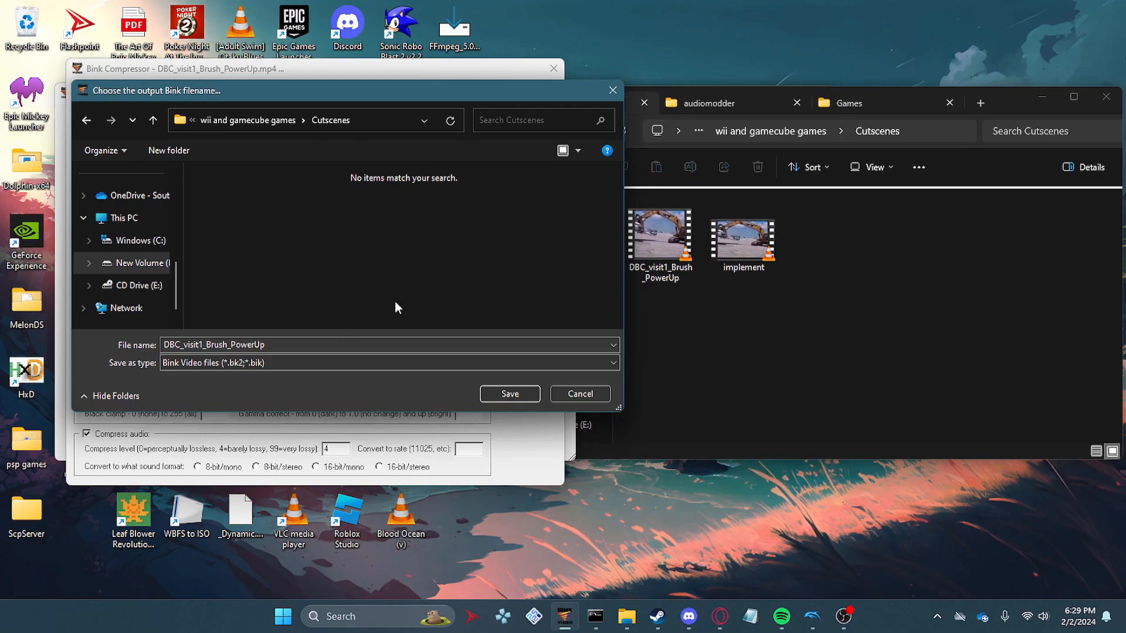
{"action": "left_click", "coordinate": [521, 392]}
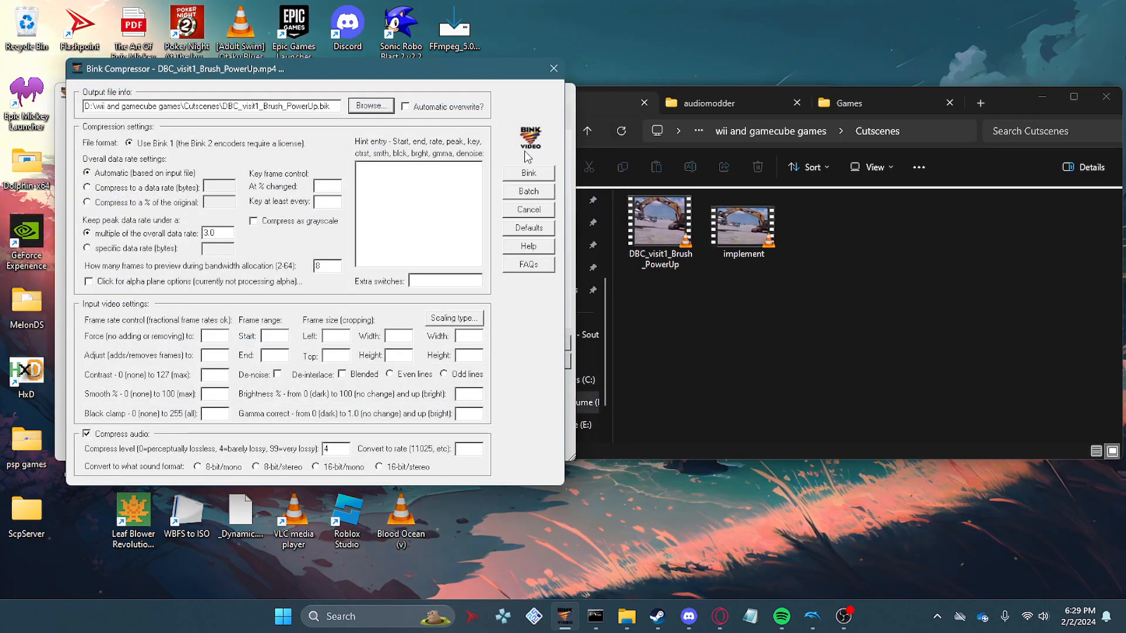
{"action": "left_click", "coordinate": [531, 173]}
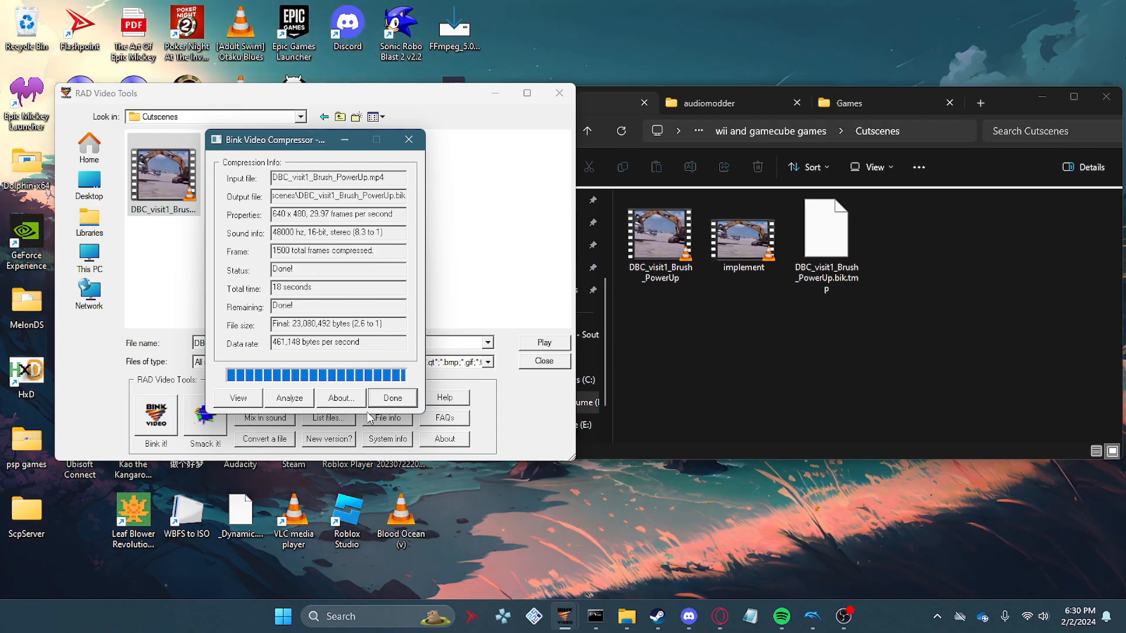
{"action": "left_click", "coordinate": [391, 398]}
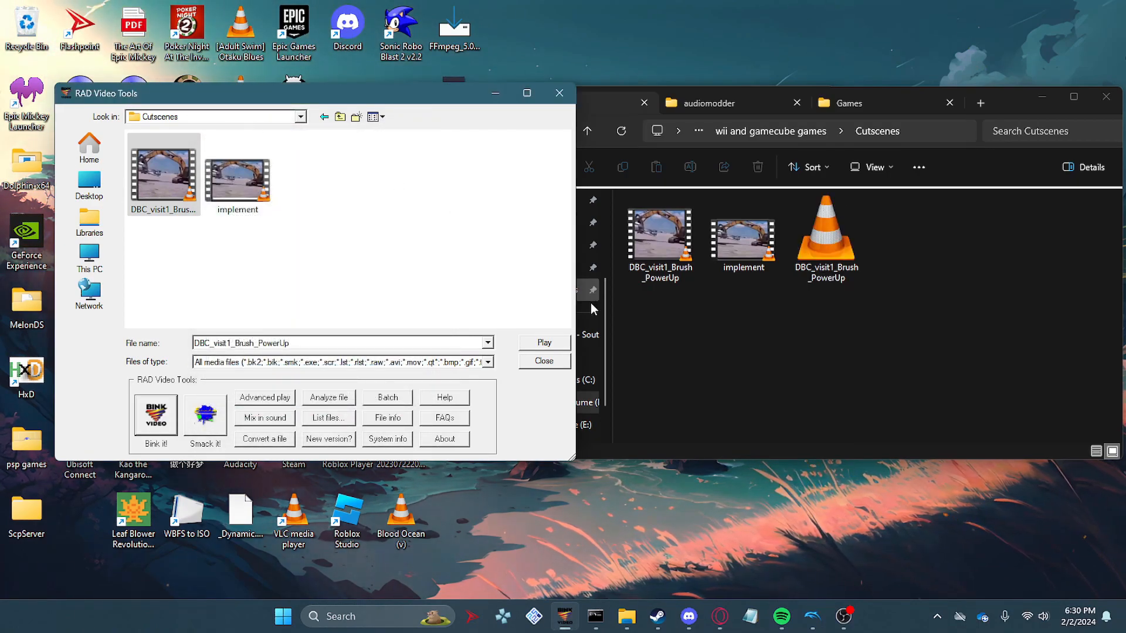
Open DBC_visit1_Training_Filmscreen from the Movies folder in the Bink Converter and set its output type to MP4 file
{"action": "left_click", "coordinate": [301, 117]}
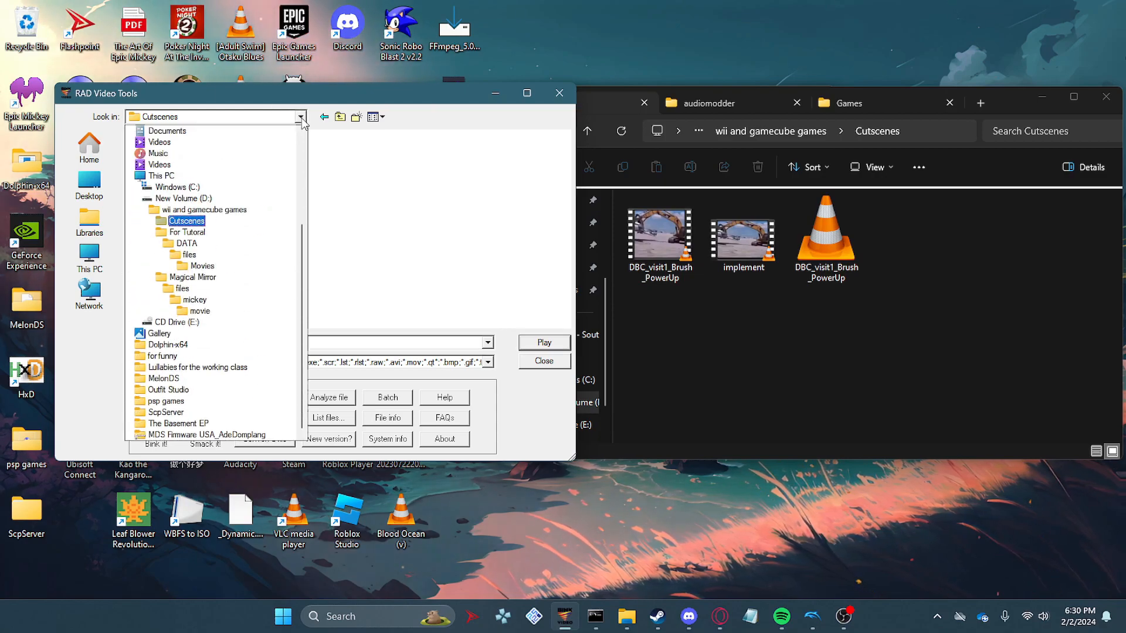
{"action": "left_click", "coordinate": [202, 267]}
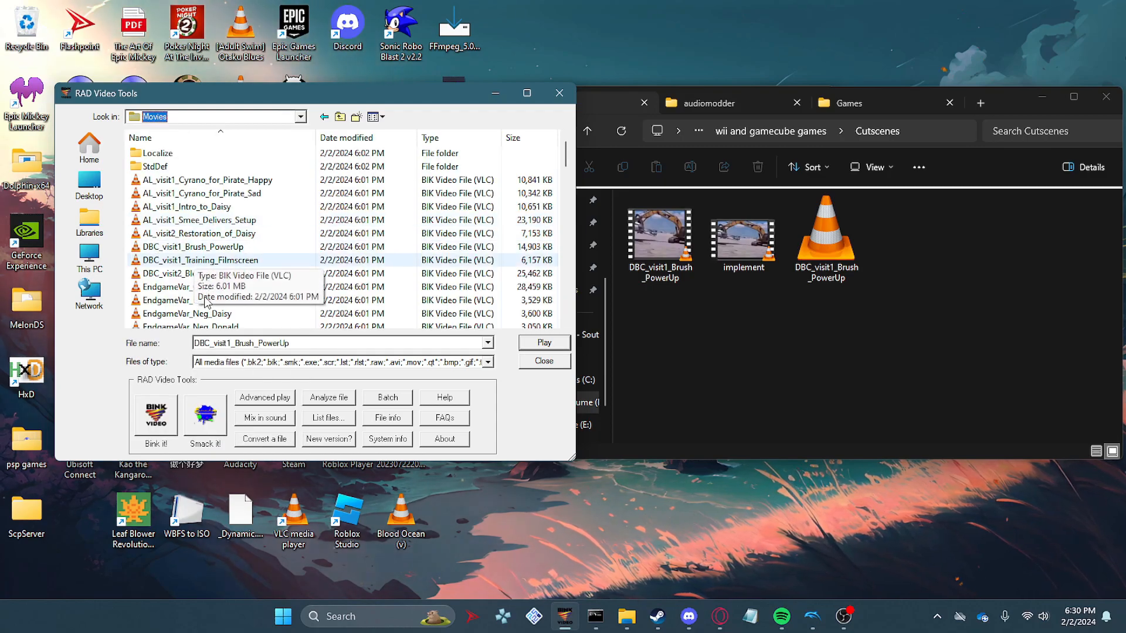
{"action": "left_click", "coordinate": [223, 263]}
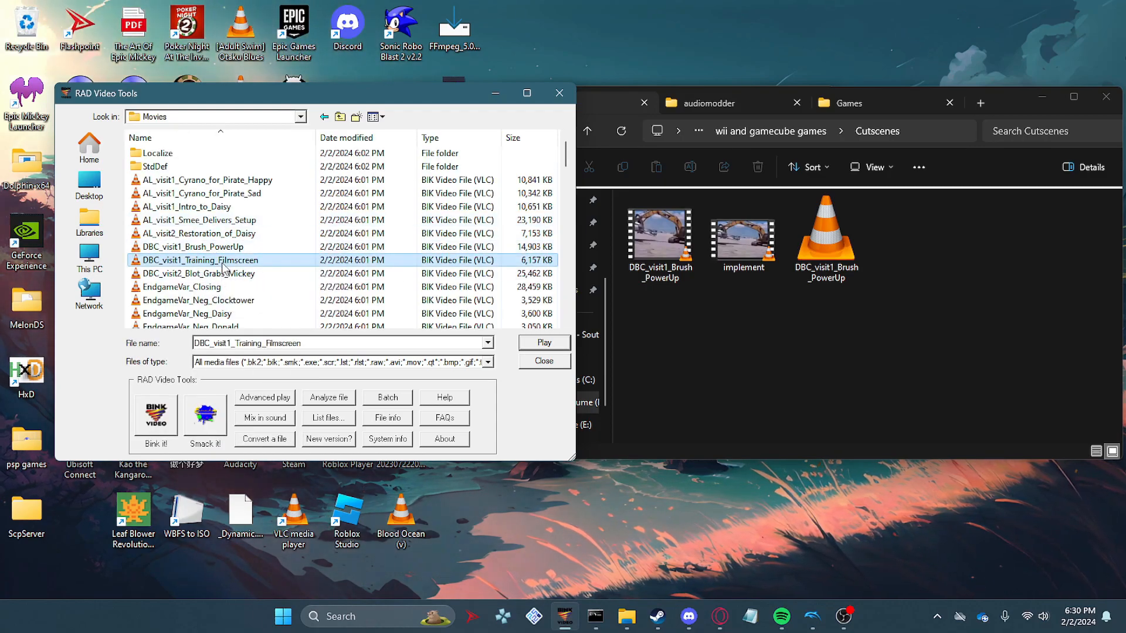
{"action": "left_click", "coordinate": [266, 444]}
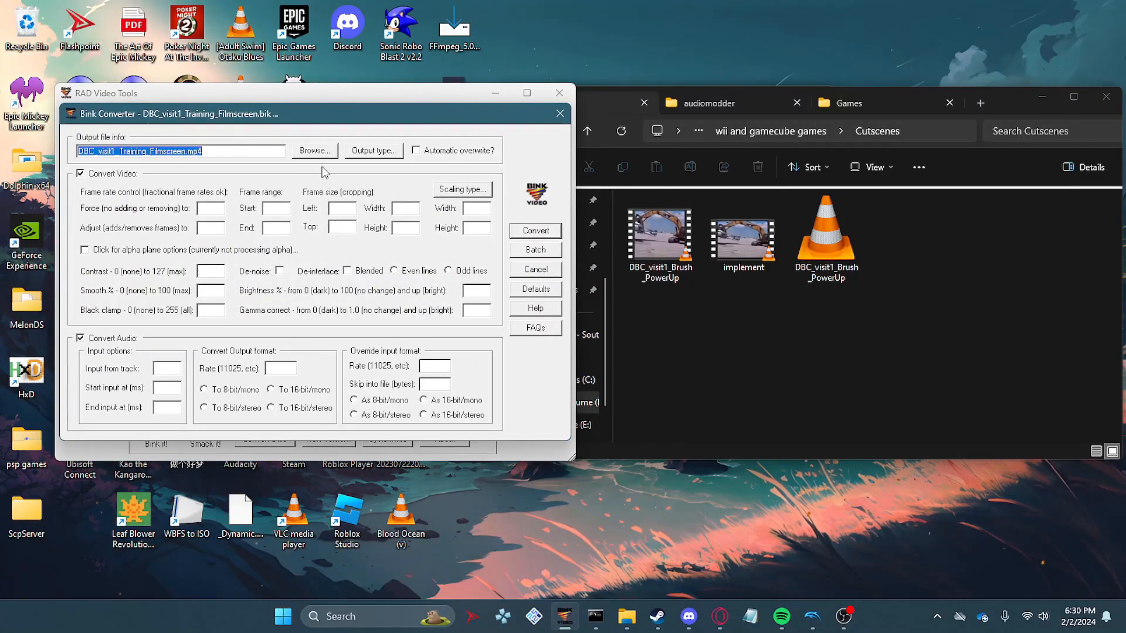
{"action": "left_click", "coordinate": [360, 154]}
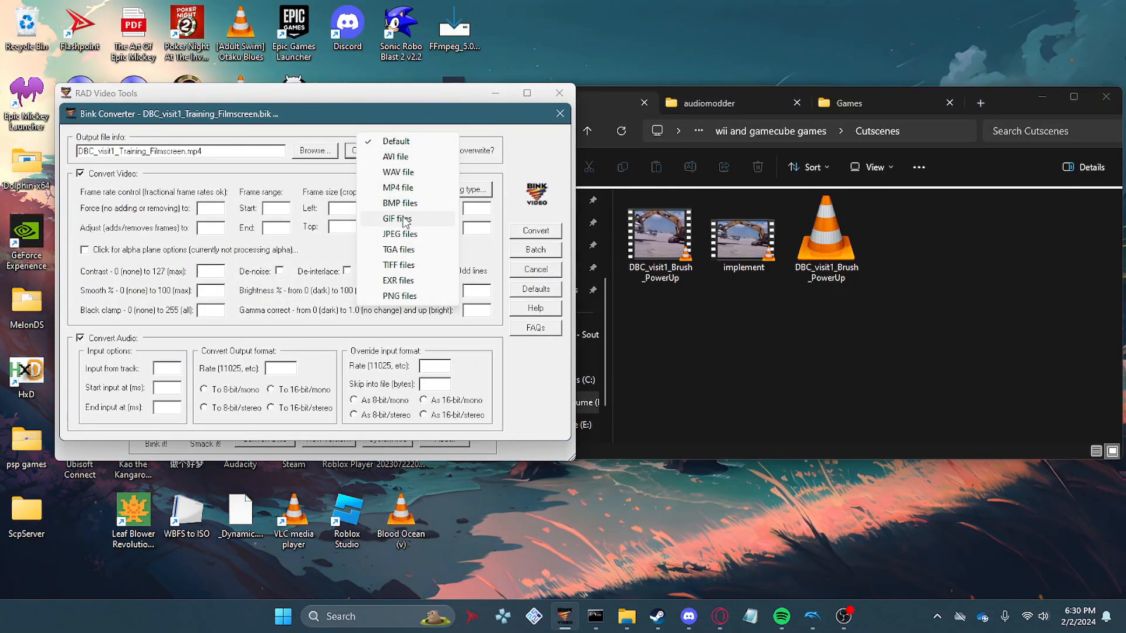
{"action": "left_click", "coordinate": [399, 190]}
{"action": "left_click", "coordinate": [350, 152]}
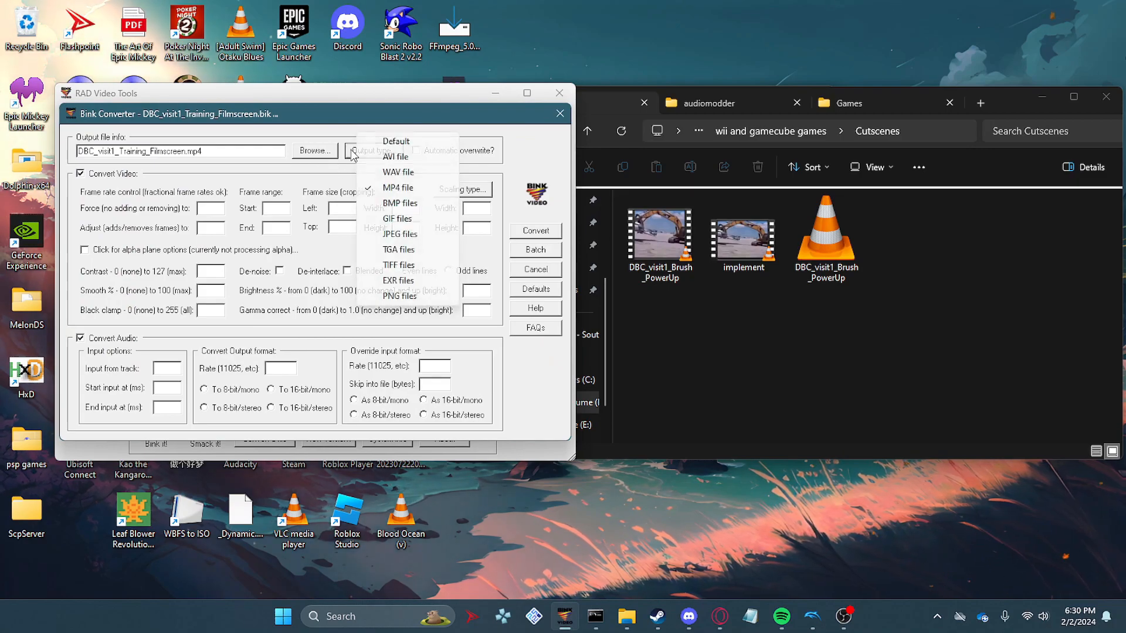
Save the output to Cutscenes under wii and gamecube games on New Volume (D:) and convert the video
{"action": "left_click", "coordinate": [312, 152]}
{"action": "left_click", "coordinate": [124, 307]}
{"action": "scroll", "coordinate": [316, 270], "scroll_direction": "down", "scroll_amount": 6}
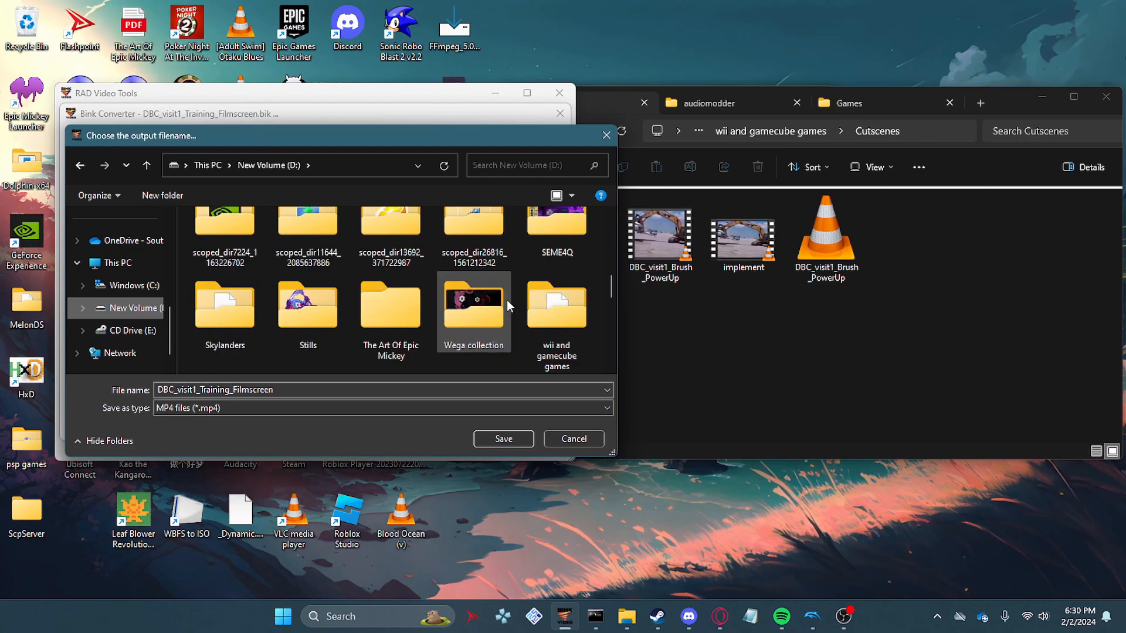
{"action": "double_click", "coordinate": [554, 313]}
{"action": "double_click", "coordinate": [255, 235]}
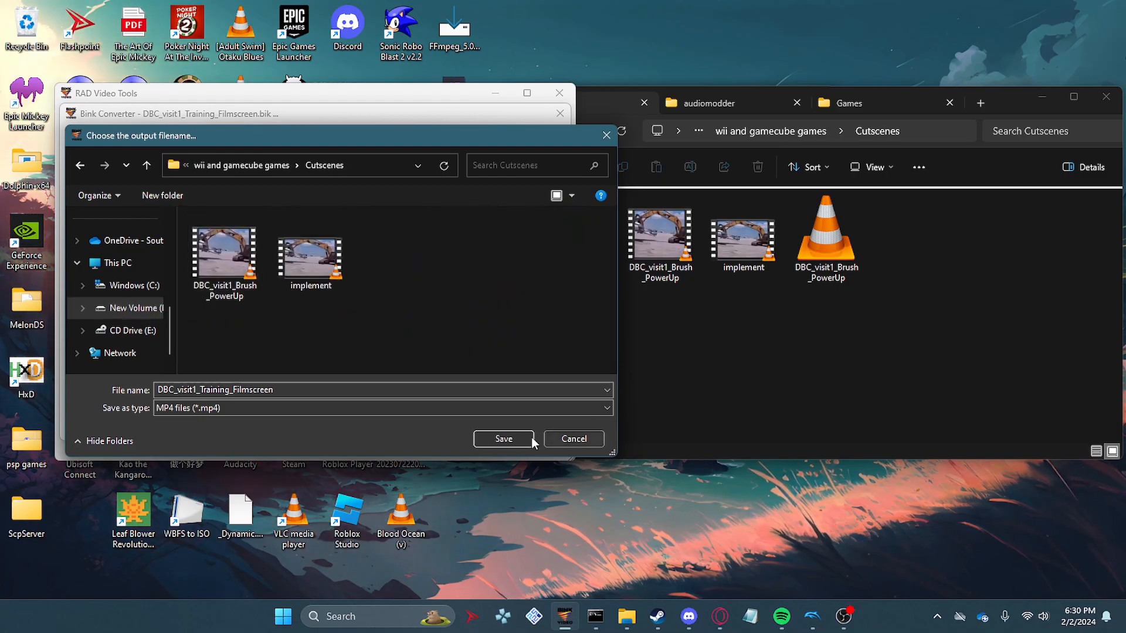
{"action": "left_click", "coordinate": [512, 439]}
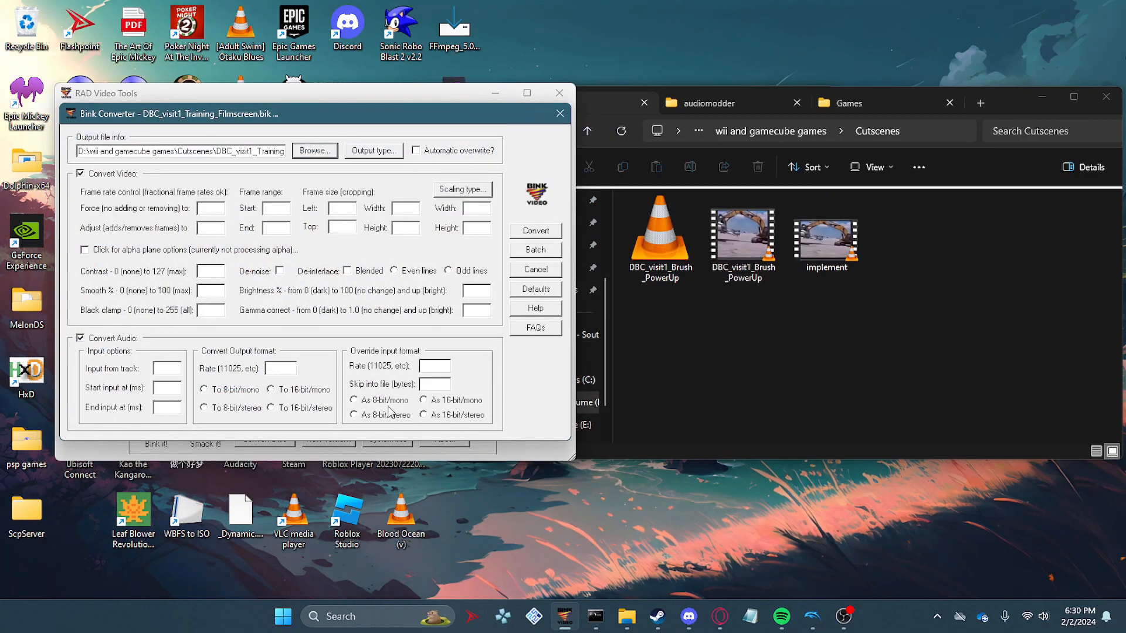
{"action": "left_click", "coordinate": [535, 230]}
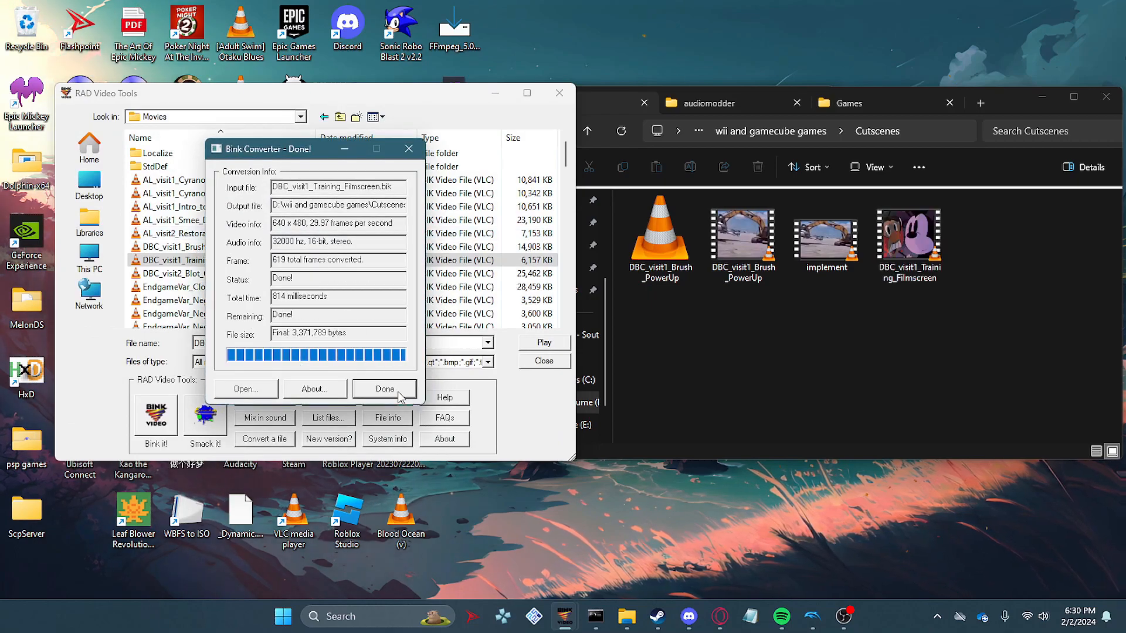
{"action": "left_click", "coordinate": [385, 389]}
Check the converted DBC_visit1_Training_Filmscreen MP4 and the compressed DBC_visit1_Brush_PowerUp Bink file by playing each in VLC
{"action": "double_click", "coordinate": [908, 238]}
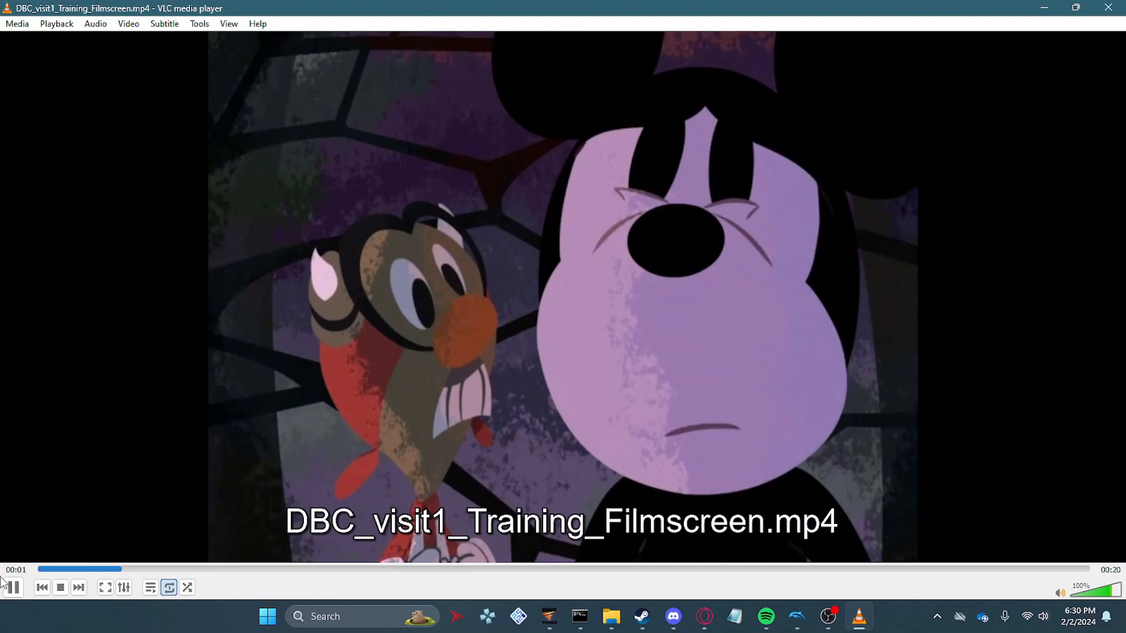
{"action": "left_click", "coordinate": [14, 587]}
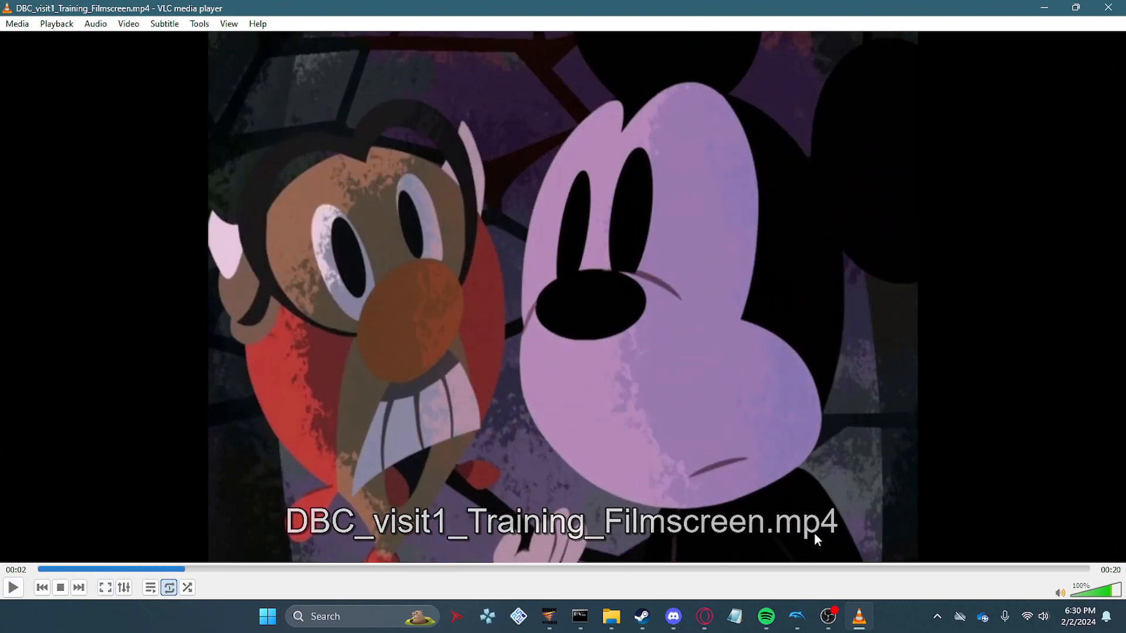
{"action": "left_click", "coordinate": [1120, 7]}
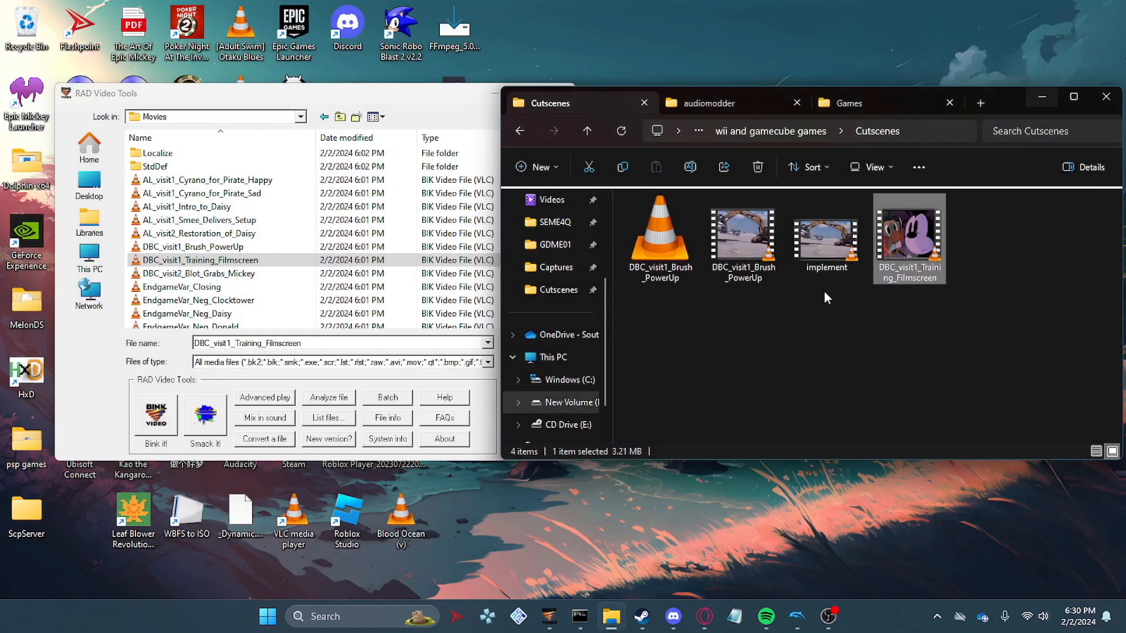
{"action": "left_click", "coordinate": [671, 256]}
{"action": "double_click", "coordinate": [671, 256]}
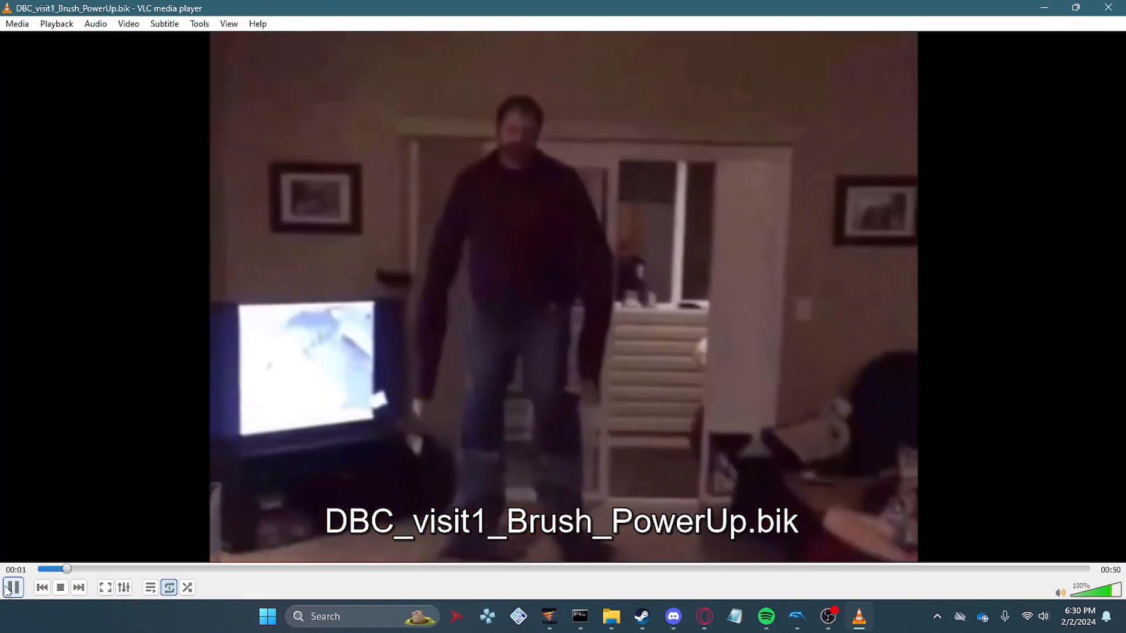
{"action": "left_click", "coordinate": [12, 588]}
{"action": "left_click", "coordinate": [1108, 7]}
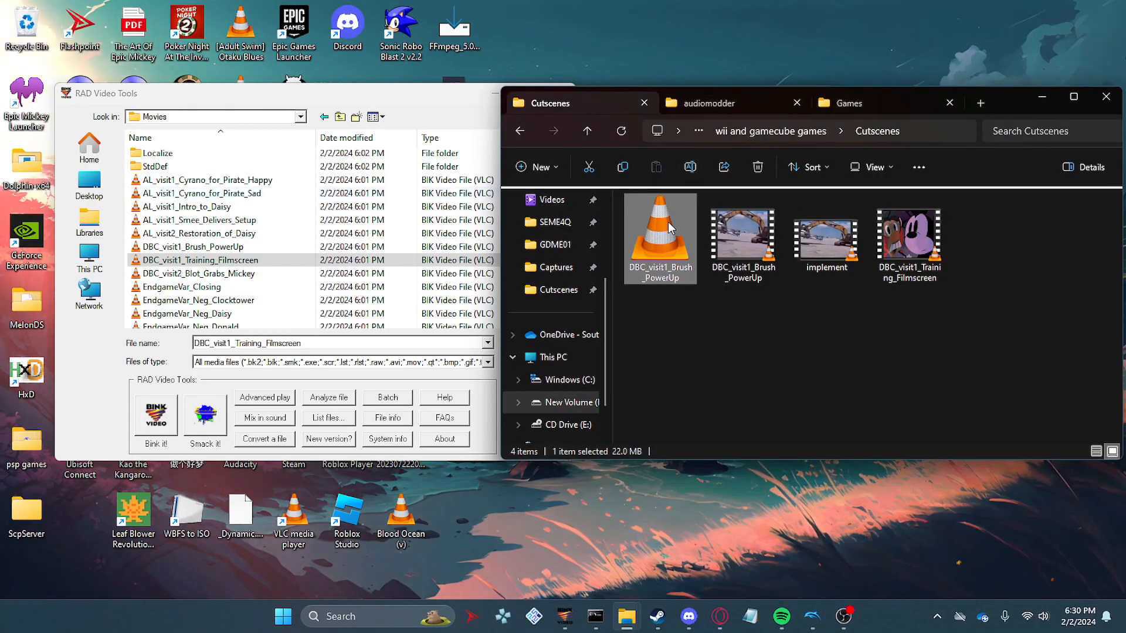
Copy the DBC_visit1_Brush_PowerUp Bink file from Cutscenes into For Tutoral > DATA > files > Movies, replacing the existing file
{"action": "left_click", "coordinate": [702, 348]}
{"action": "left_click", "coordinate": [678, 254]}
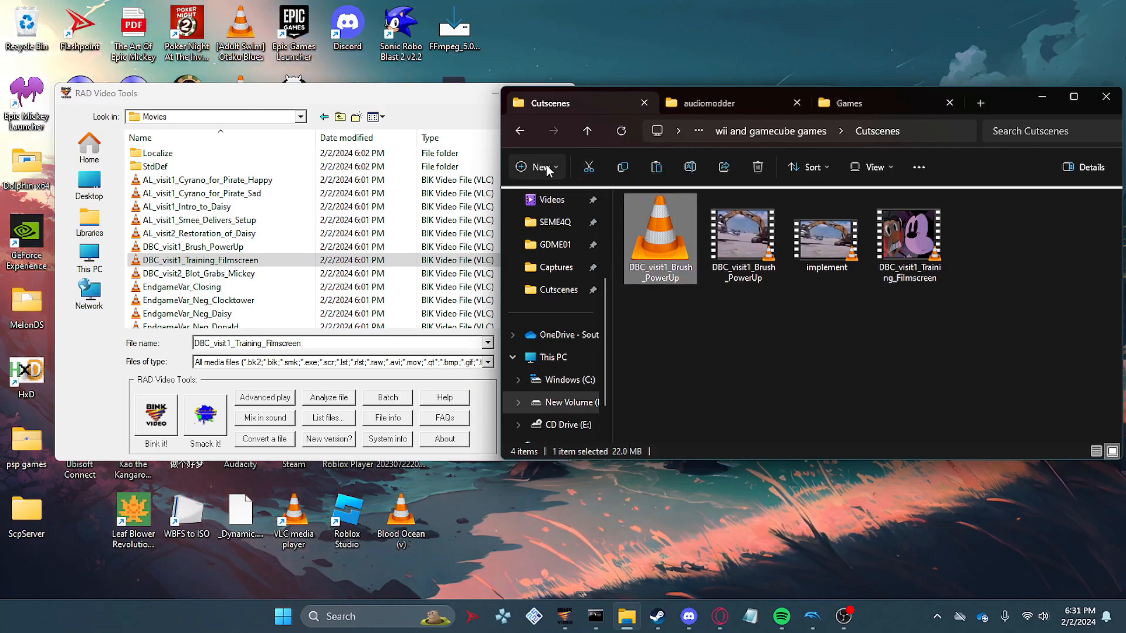
{"action": "left_click", "coordinate": [520, 130]}
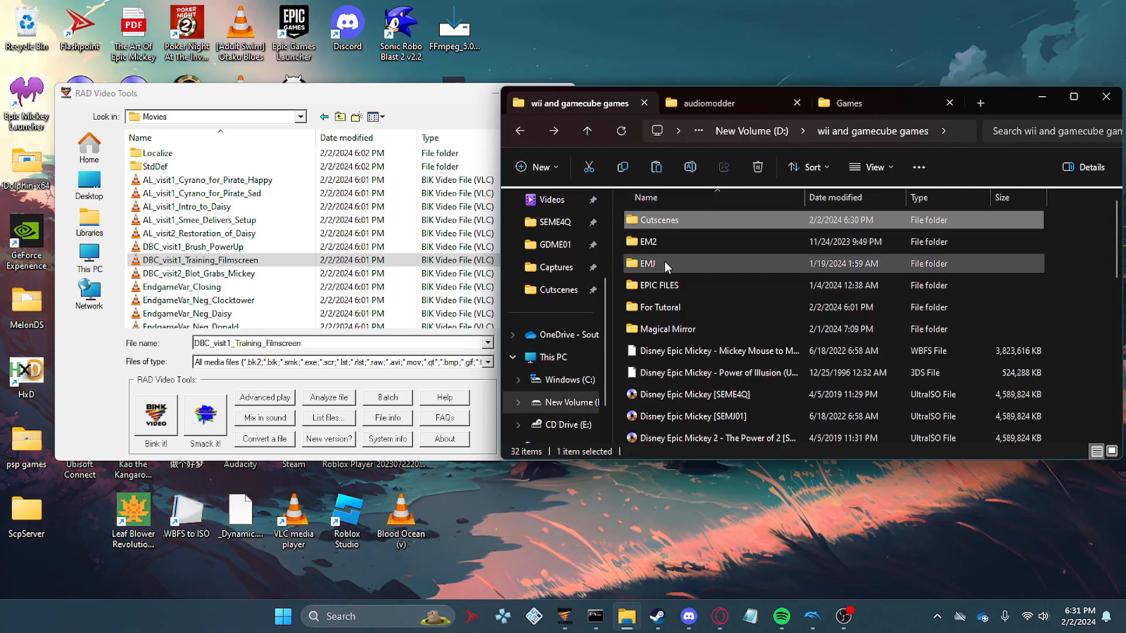
{"action": "double_click", "coordinate": [662, 307]}
{"action": "double_click", "coordinate": [671, 222]}
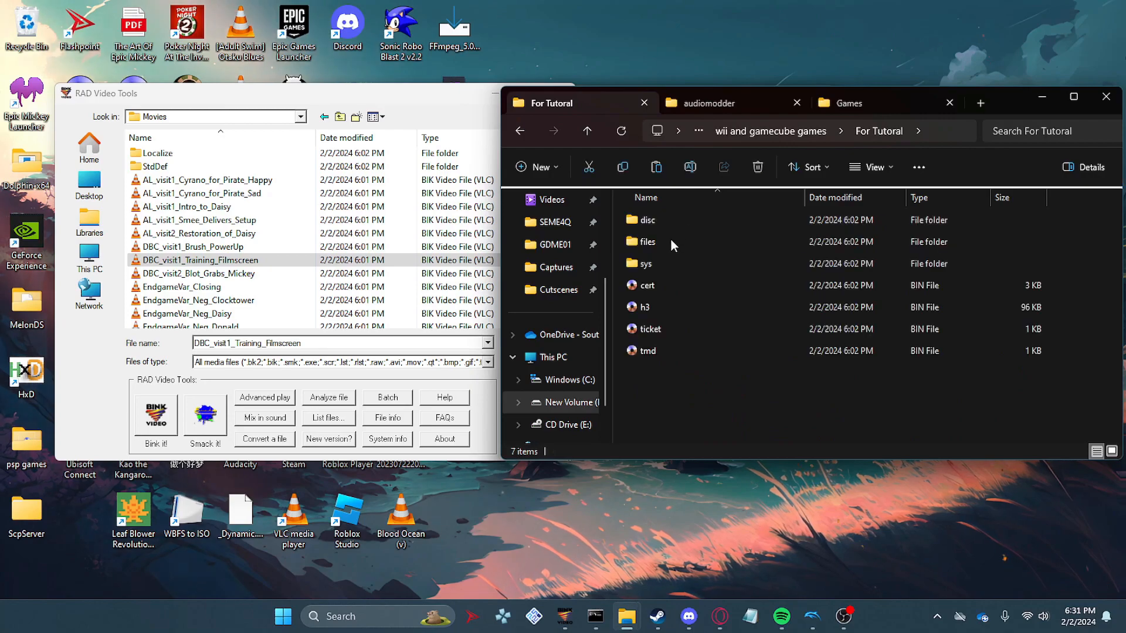
{"action": "double_click", "coordinate": [675, 241]}
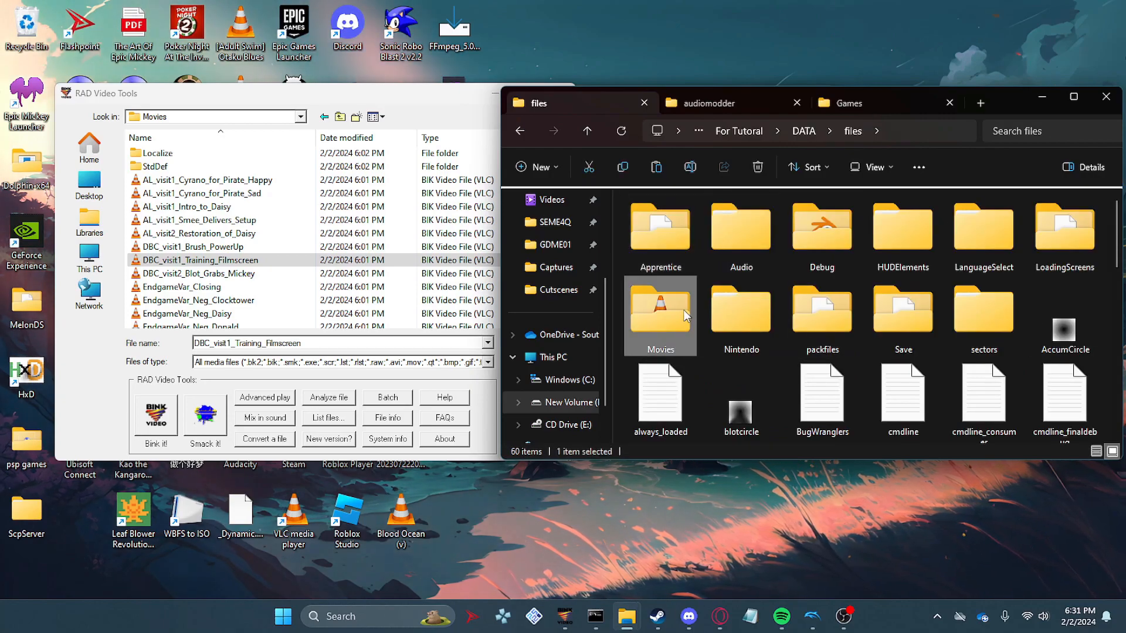
{"action": "double_click", "coordinate": [661, 313]}
{"action": "key", "text": "ctrl+v"}
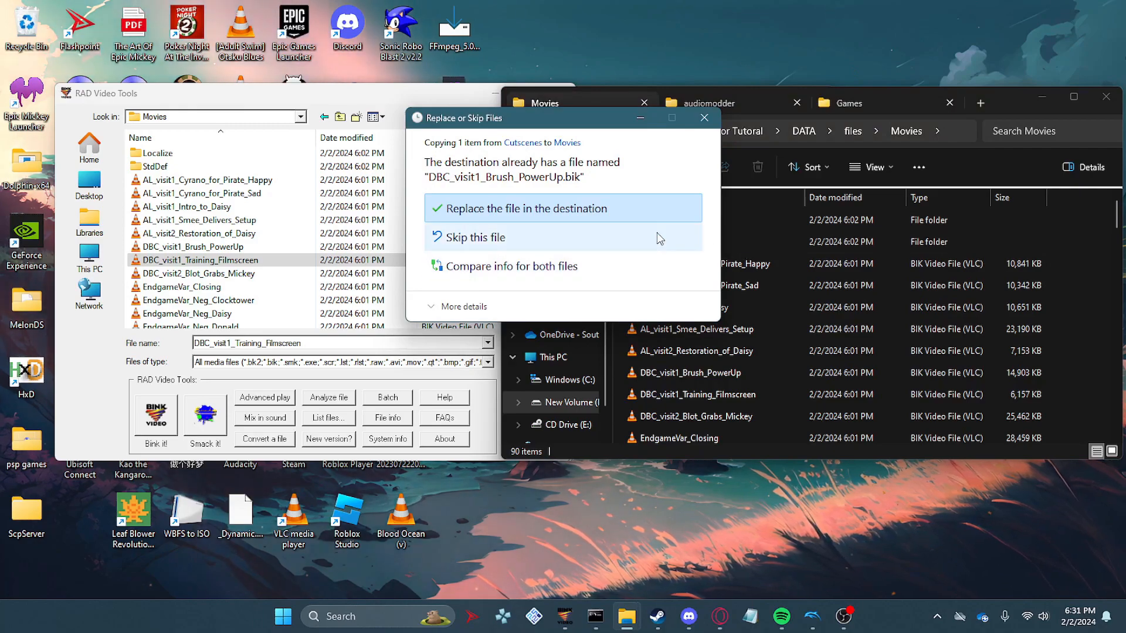
{"action": "left_click", "coordinate": [623, 209]}
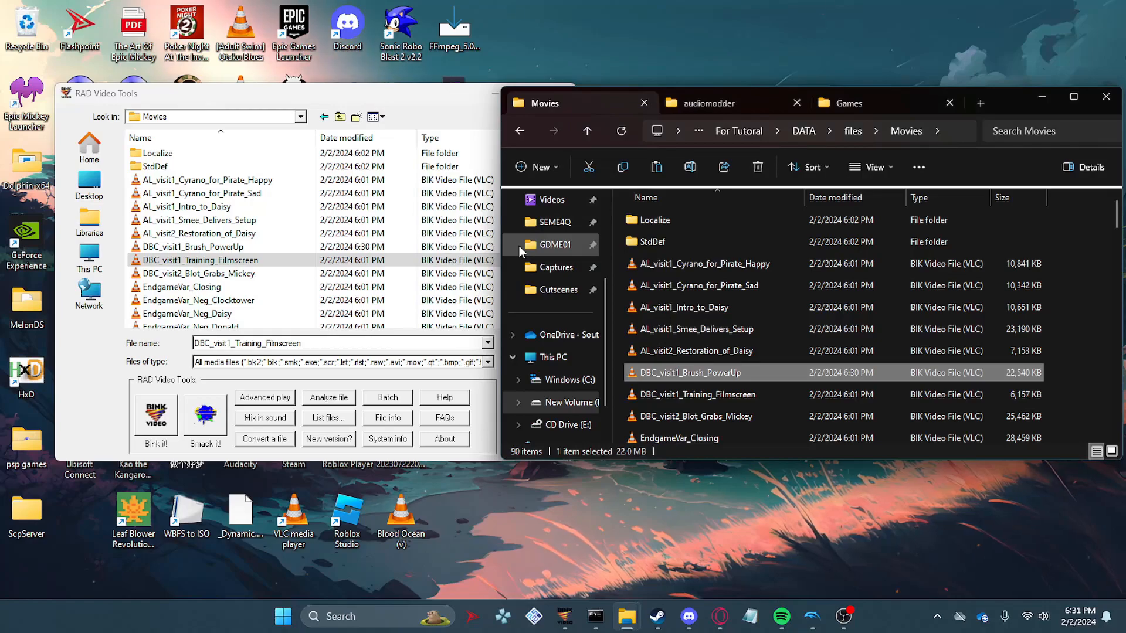
Close RAD Video Tools, switch to Dolphin and launch the third Disney Epic Mickey entry in the game list
{"action": "left_click", "coordinate": [434, 92]}
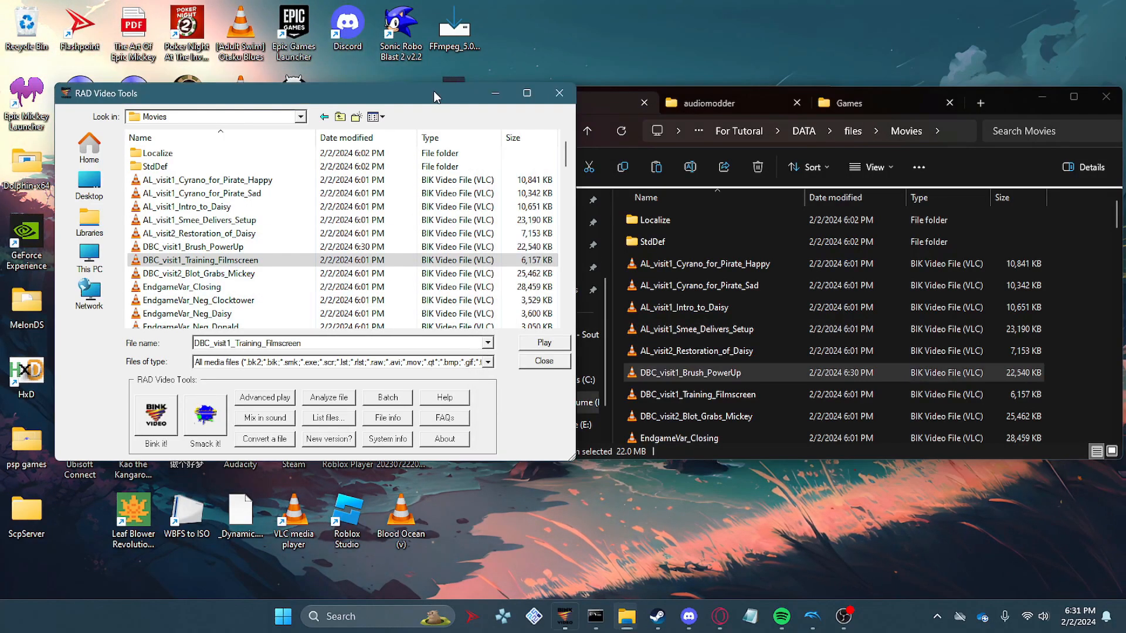
{"action": "left_click", "coordinate": [559, 95]}
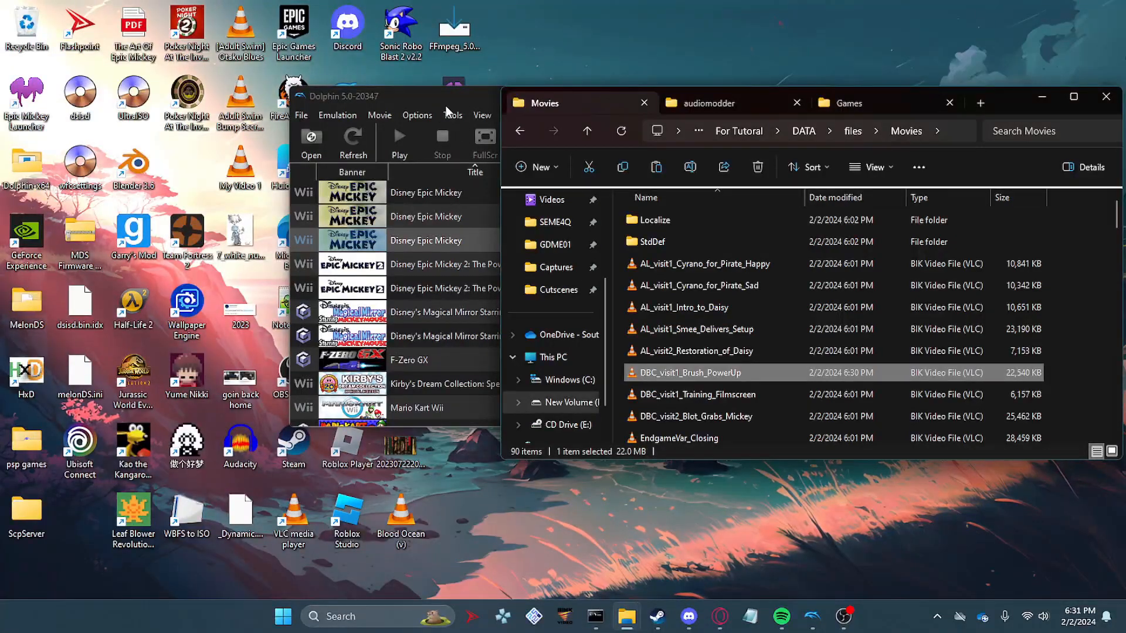
{"action": "left_click", "coordinate": [455, 136]}
{"action": "double_click", "coordinate": [438, 242]}
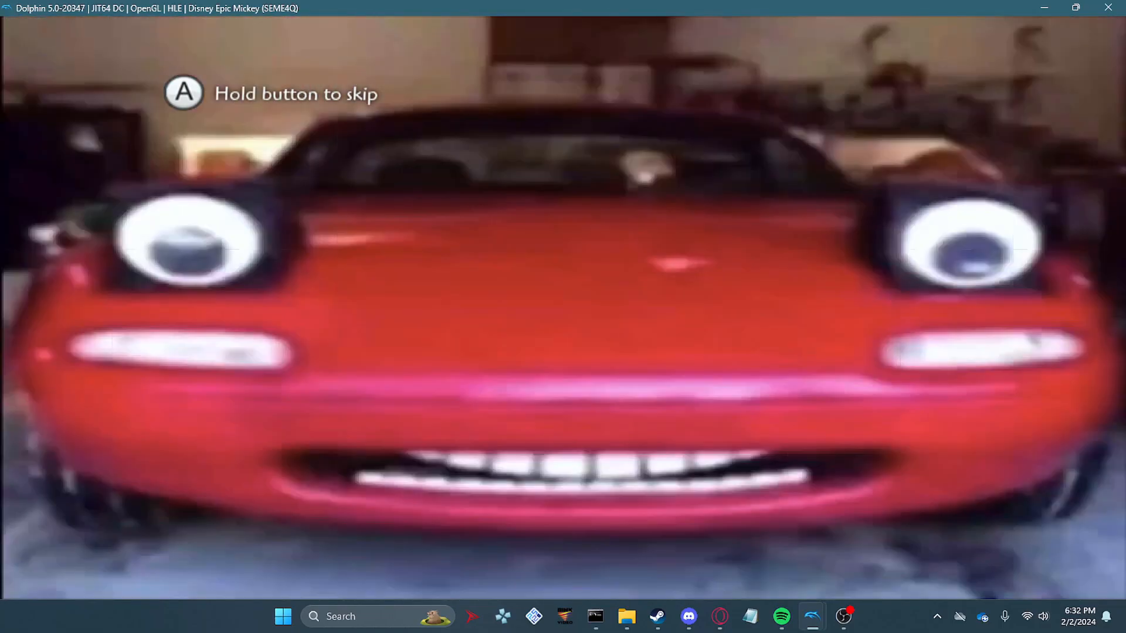
Skip the rest of the replaced cutscene in the running game and advance Gus's dialogue
{"action": "key", "text": "a"}
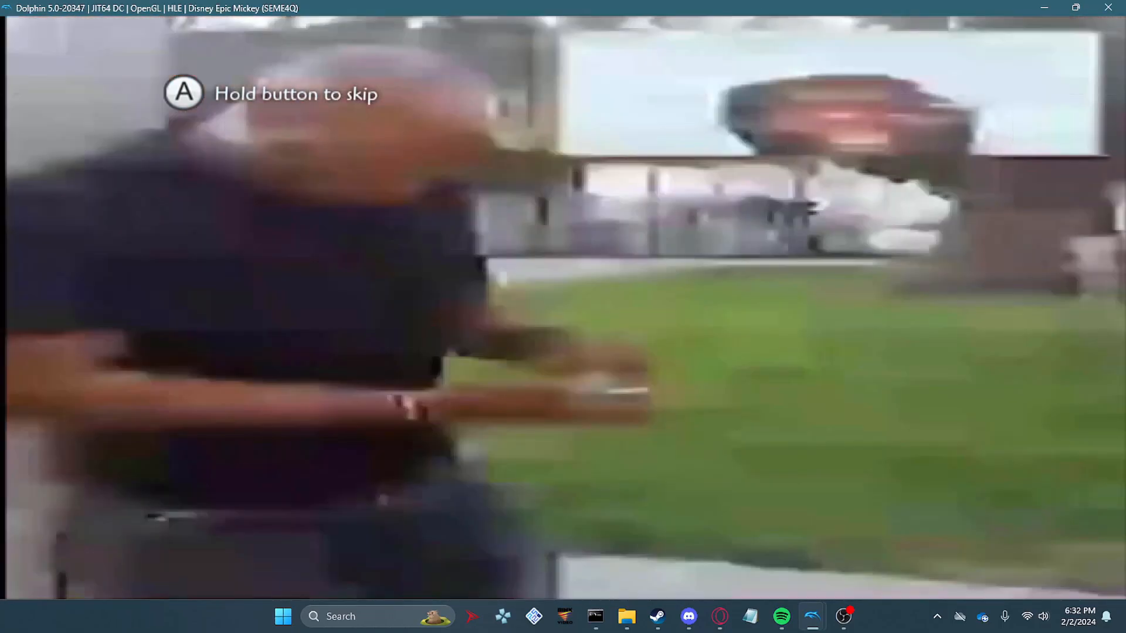
{"action": "key", "text": "a"}
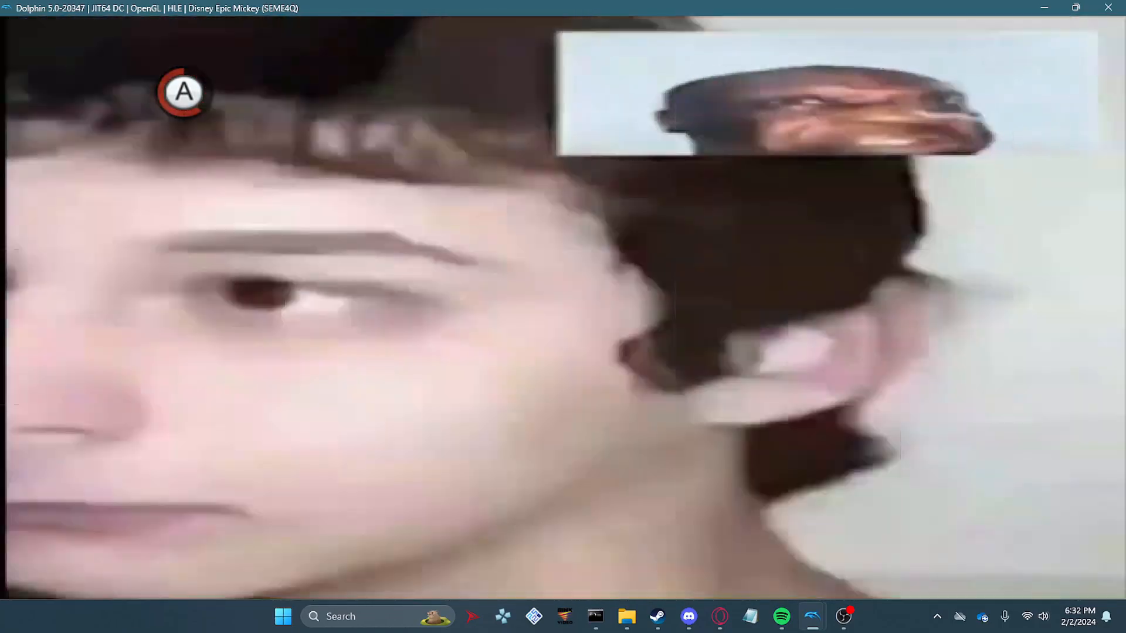
{"action": "key", "text": "a"}
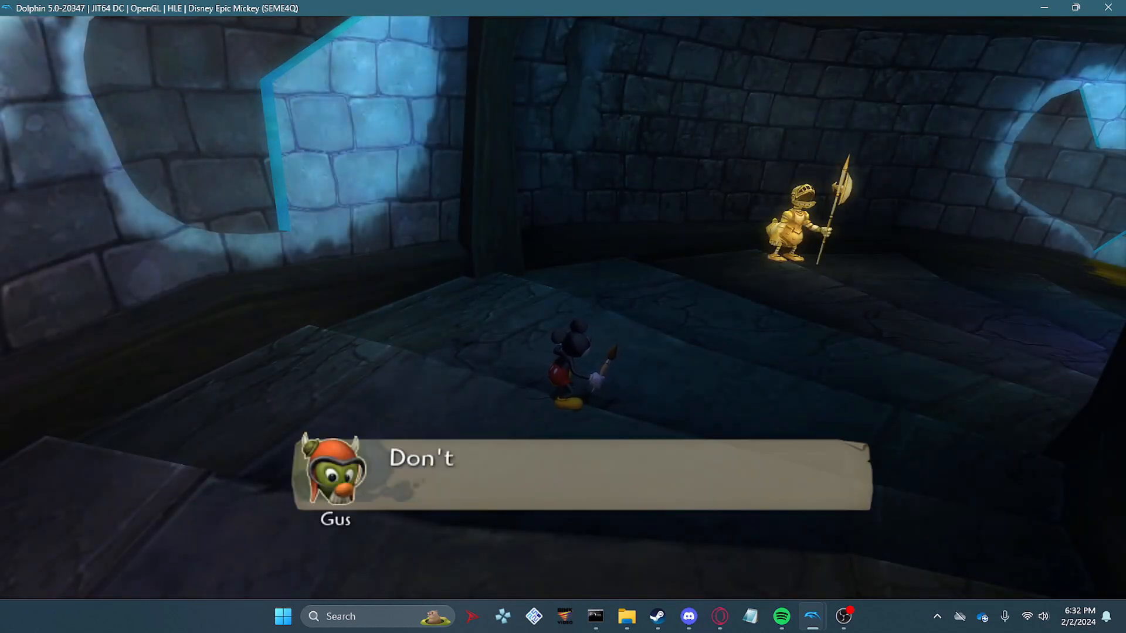
{"action": "key", "text": "a"}
Test the gameplay after the cutscene by moving Mickey through the stone room and painting in the missing wall sections
{"action": "key", "text": "s"}
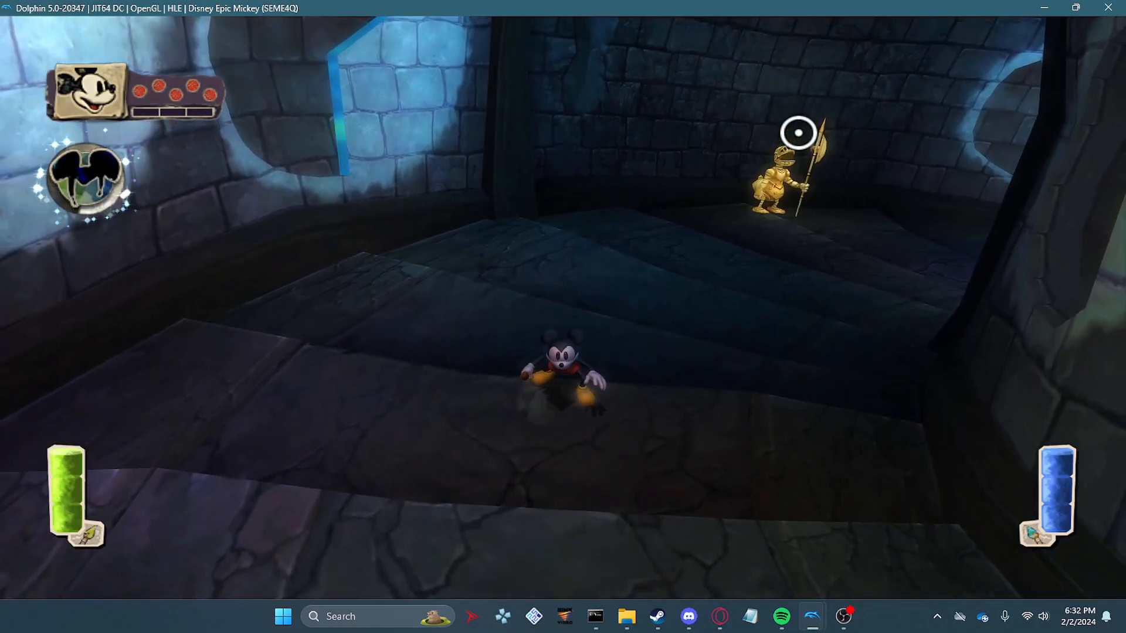
{"action": "key", "text": "w"}
{"action": "key", "text": "s"}
{"action": "key", "text": "a"}
{"action": "key", "text": "d"}
{"action": "key", "text": "a"}
{"action": "key", "text": "s"}
{"action": "key", "text": "w"}
{"action": "left_click", "coordinate": [417, 170]}
{"action": "right_click", "coordinate": [415, 149]}
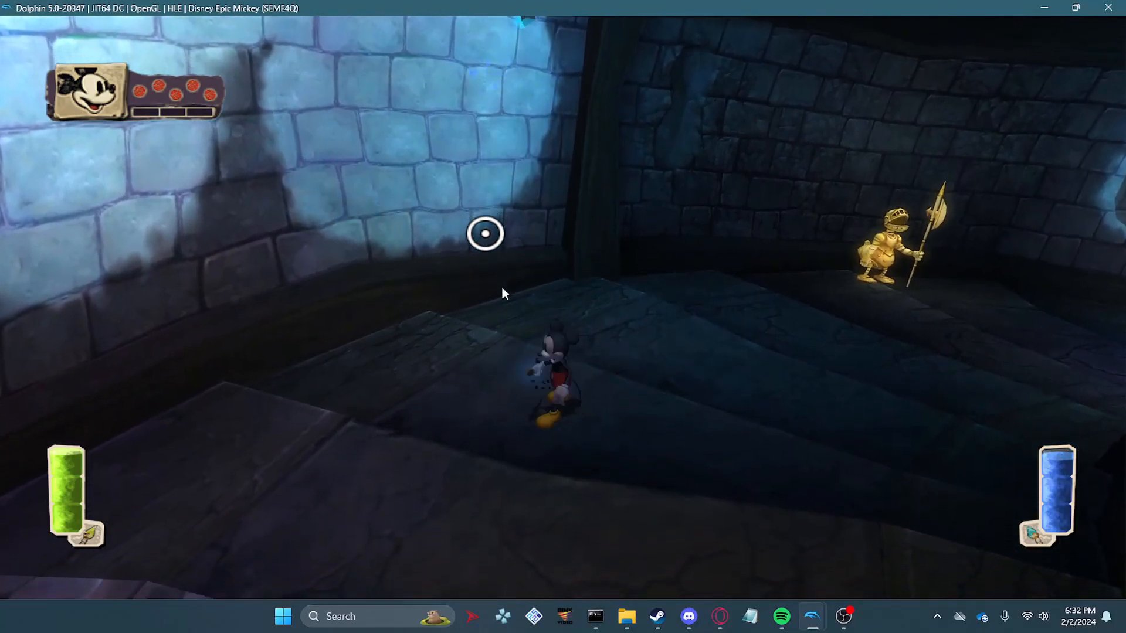
{"action": "key", "text": "d"}
{"action": "key", "text": "w"}
{"action": "key", "text": "d"}
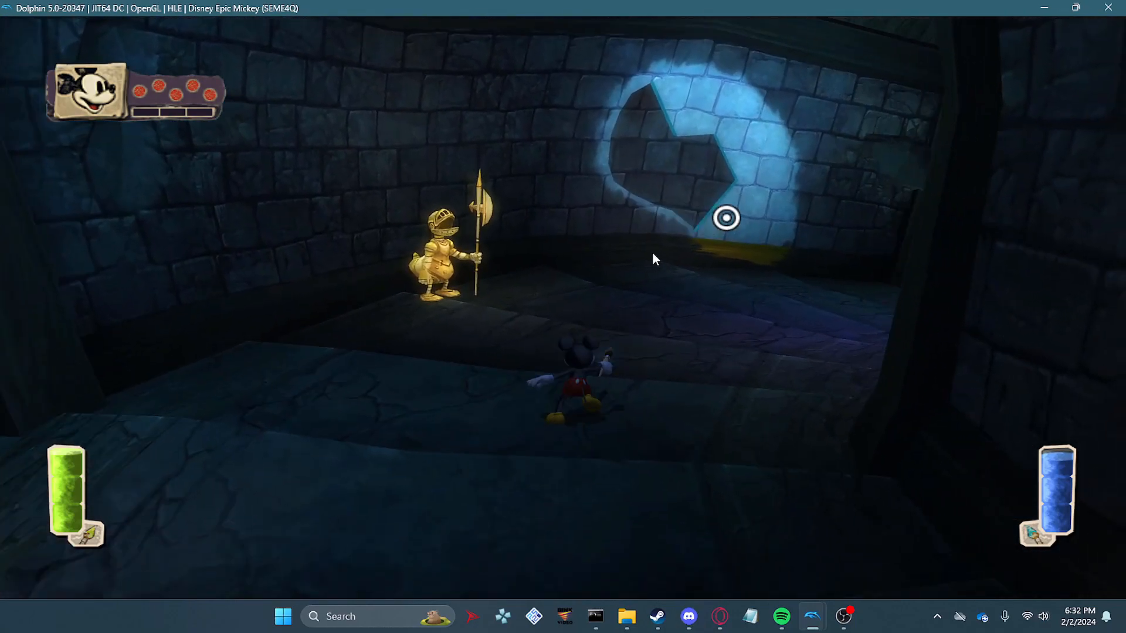
{"action": "left_click", "coordinate": [592, 251]}
{"action": "right_click", "coordinate": [527, 247]}
{"action": "key", "text": "s"}
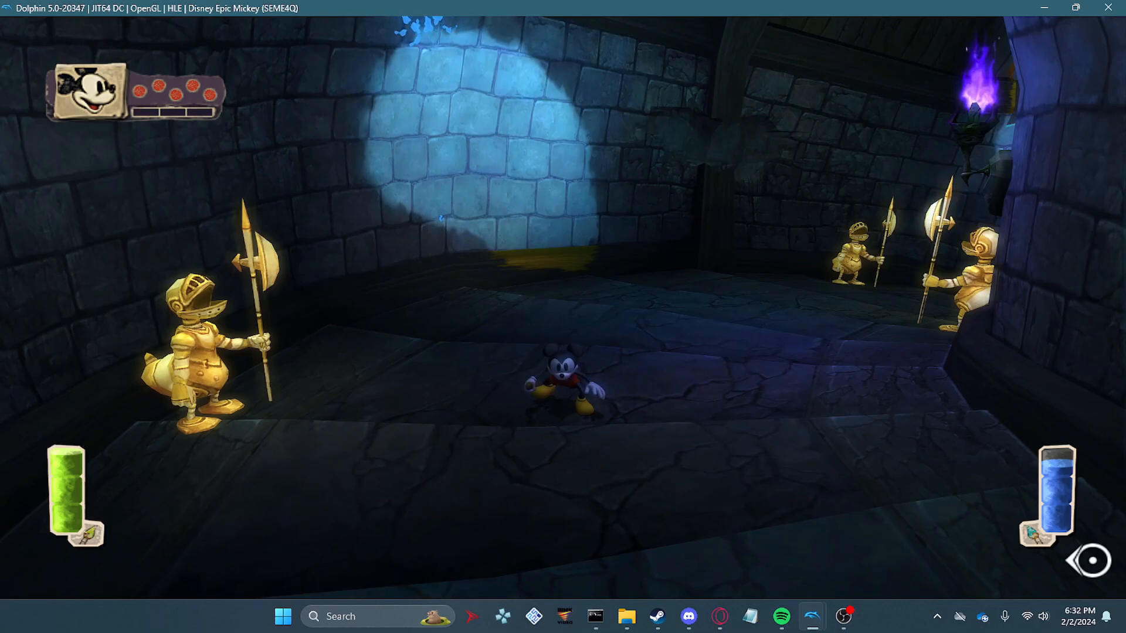
{"action": "key", "text": "alt+Tab"}
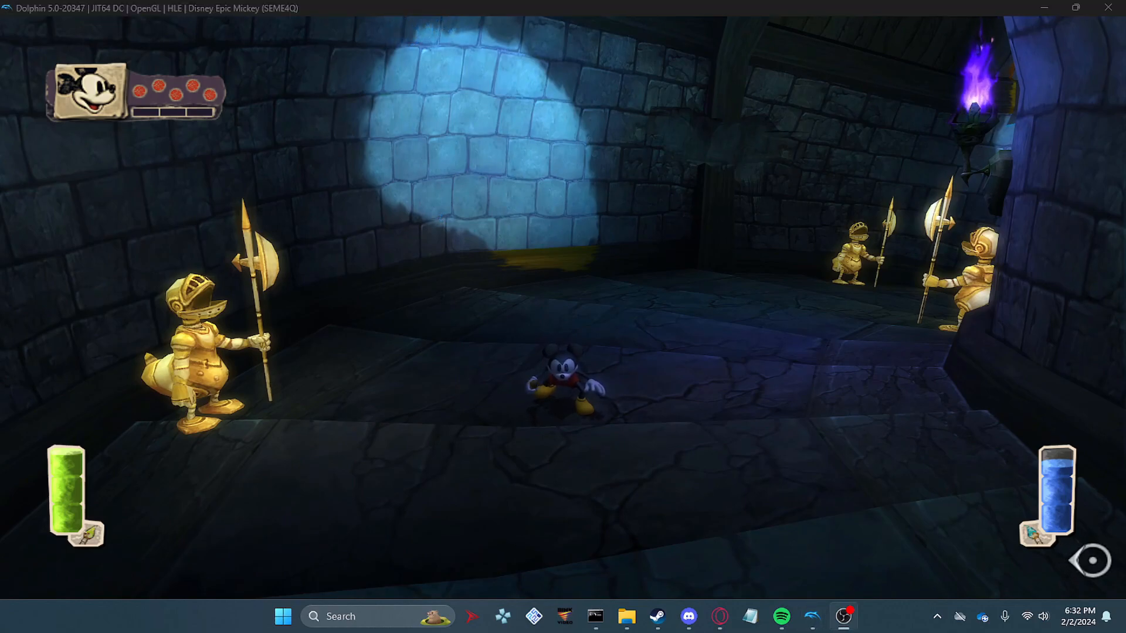